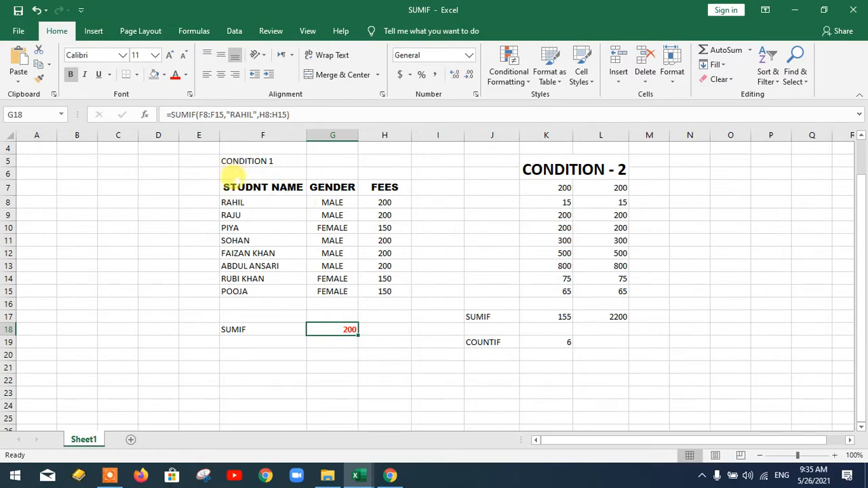
Step: Correct the misspelled heading in F7 to STUDENT NAME
left_click(225, 184)
left_click_drag(226, 184, 281, 184)
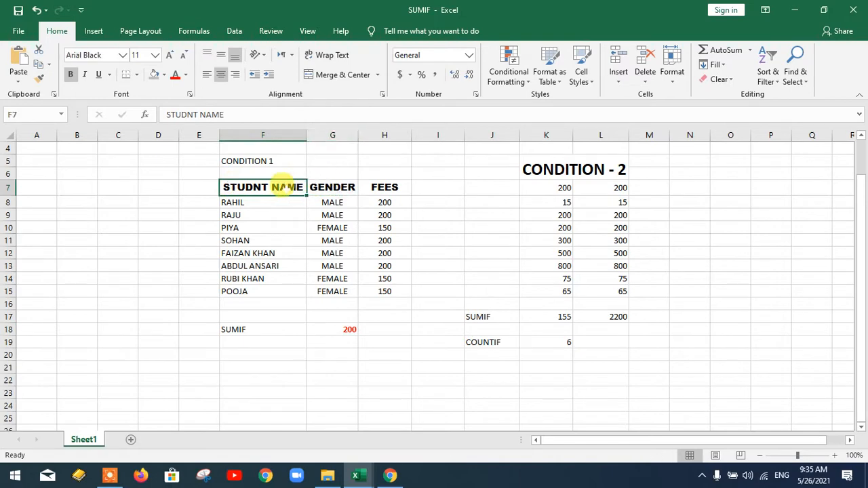
double_click(248, 188)
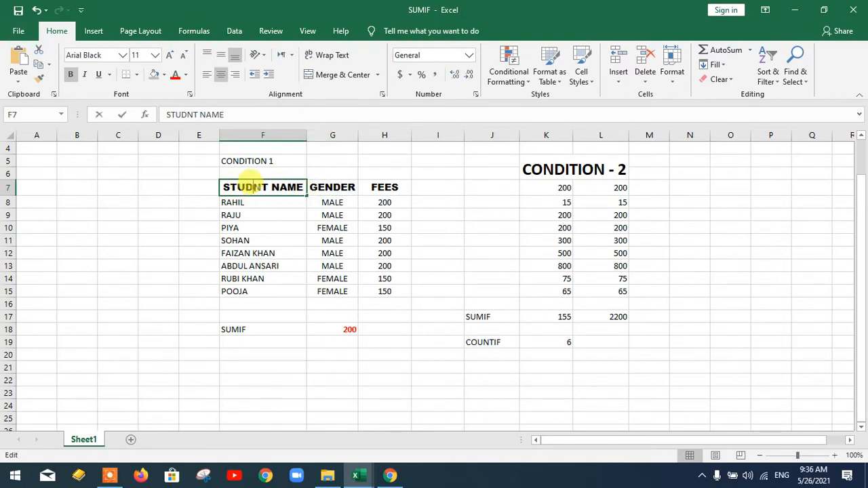
type("e")
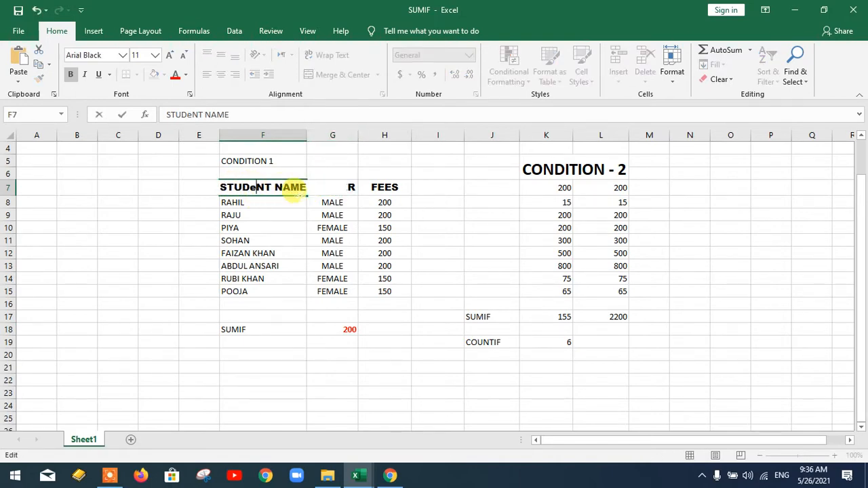
key("BackSpace")
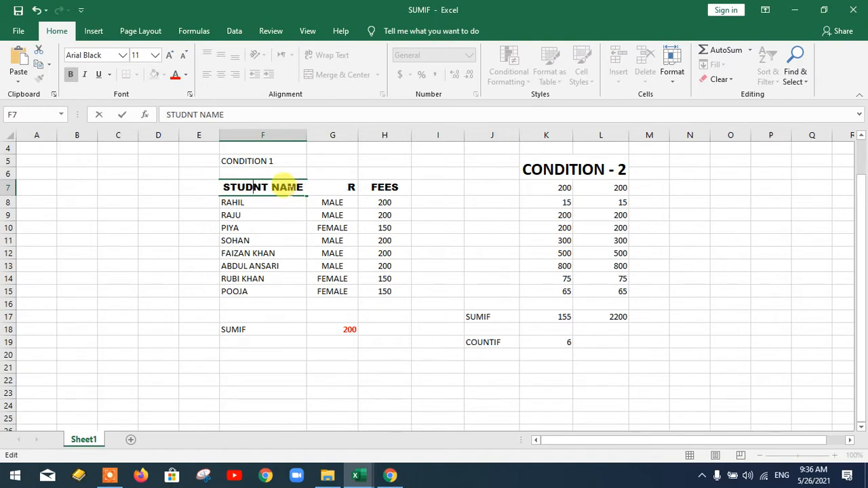
type("E")
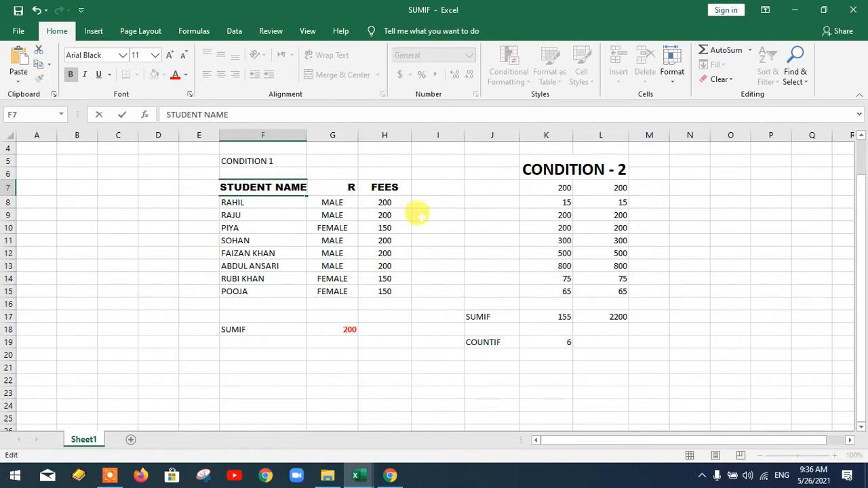
left_click(444, 217)
left_click(343, 189)
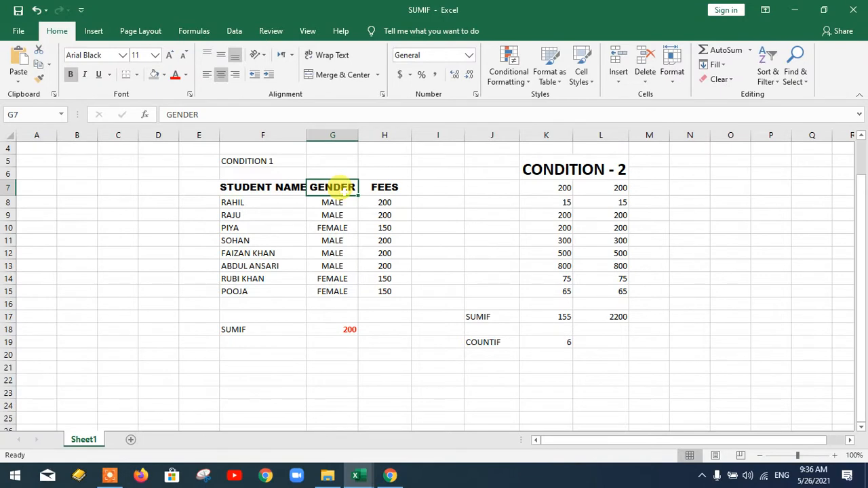
left_click(380, 187)
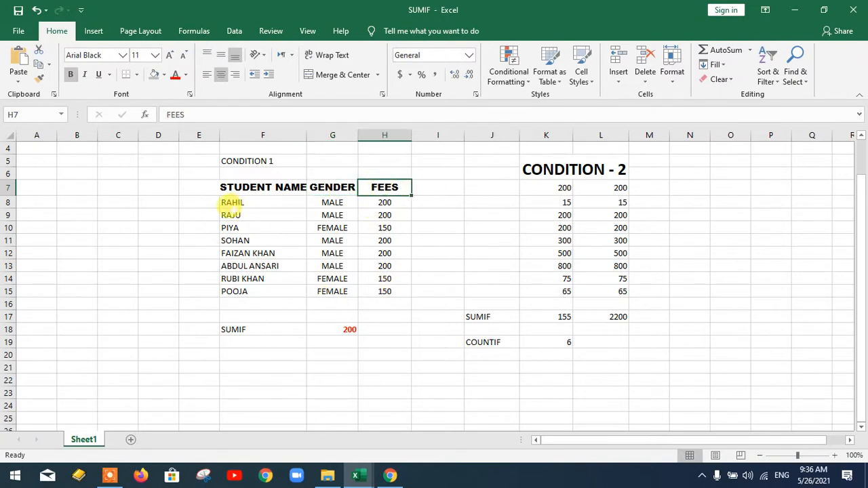
left_click(229, 202)
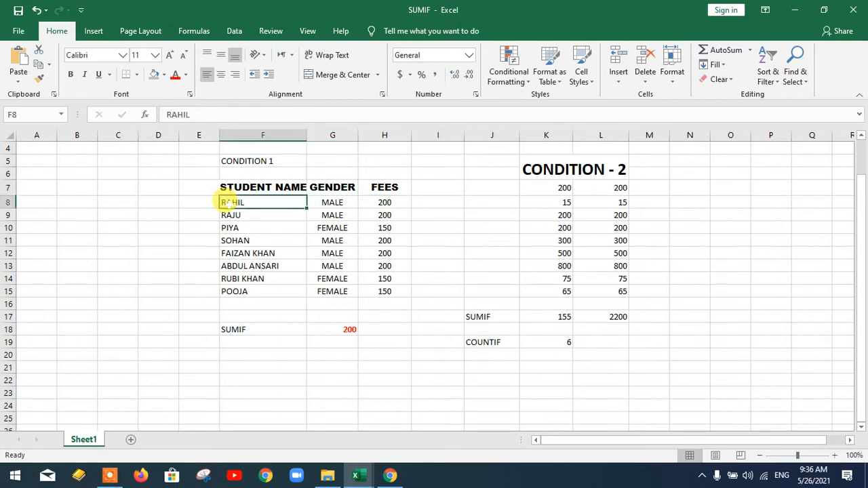
left_click(393, 197)
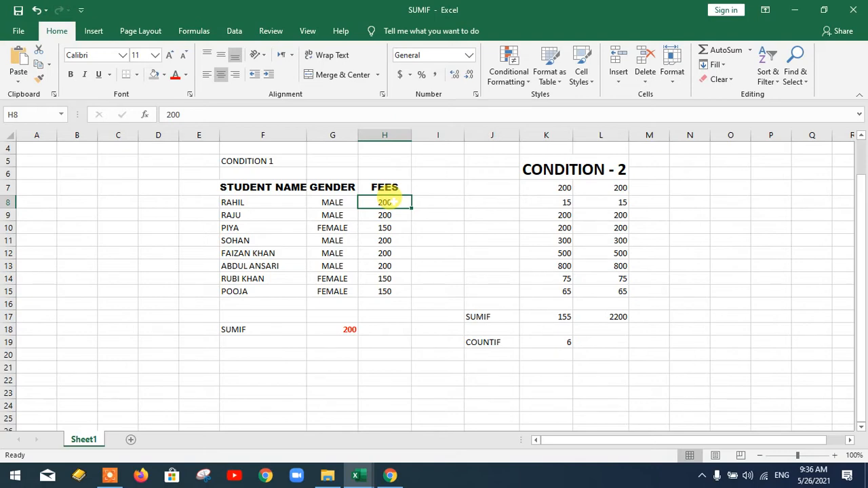
left_click(328, 381)
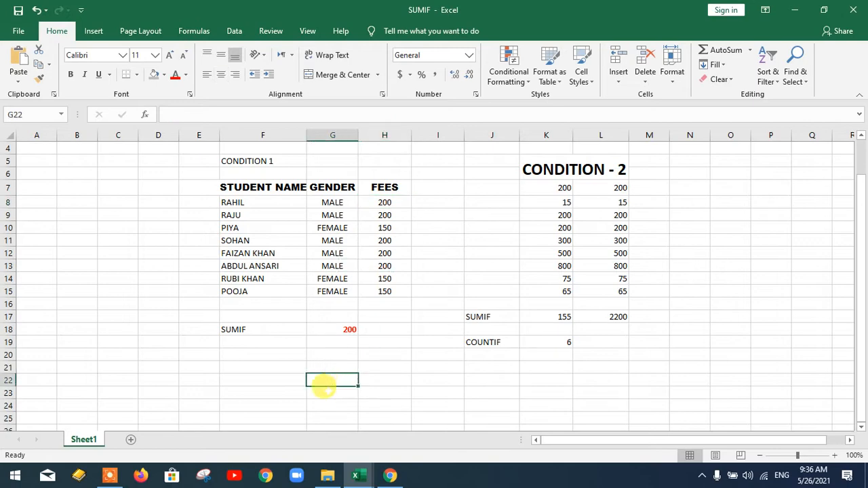
double_click(335, 377)
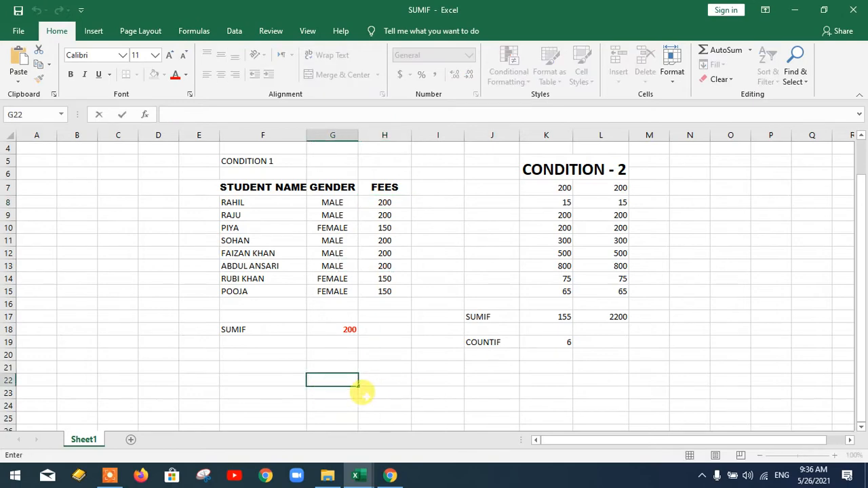
left_click(361, 393)
Step: Start a SUMIF formula in G20 with the student names F8:F15 as the range
scroll(340, 366, "up", 2)
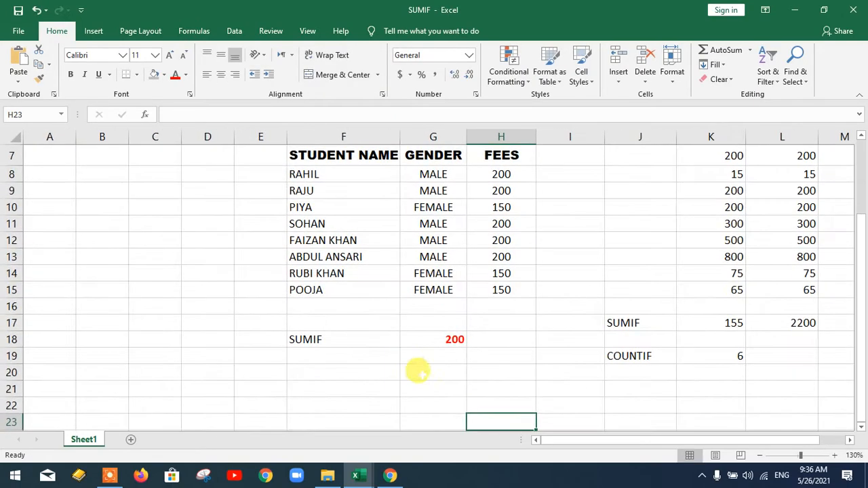
left_click(451, 369)
type("=")
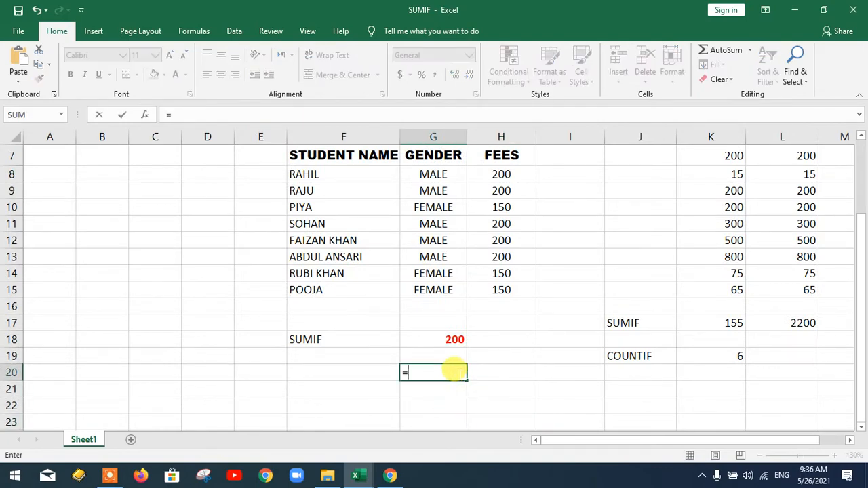
type("SUMI")
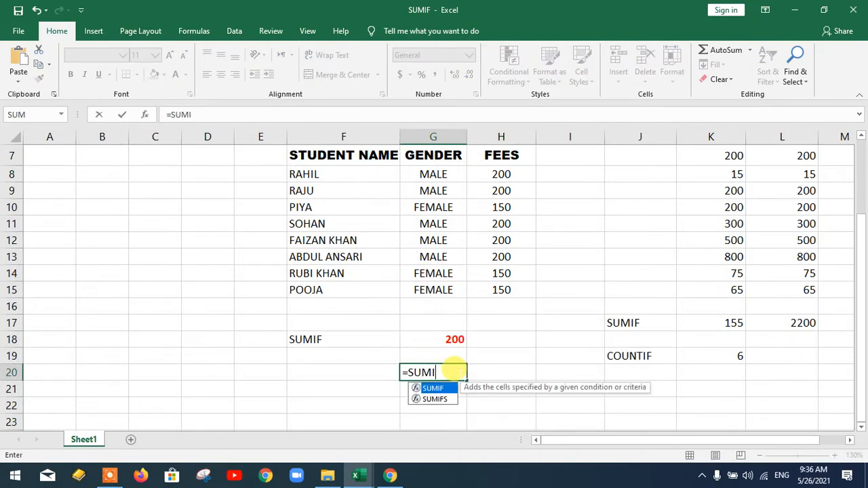
type("F")
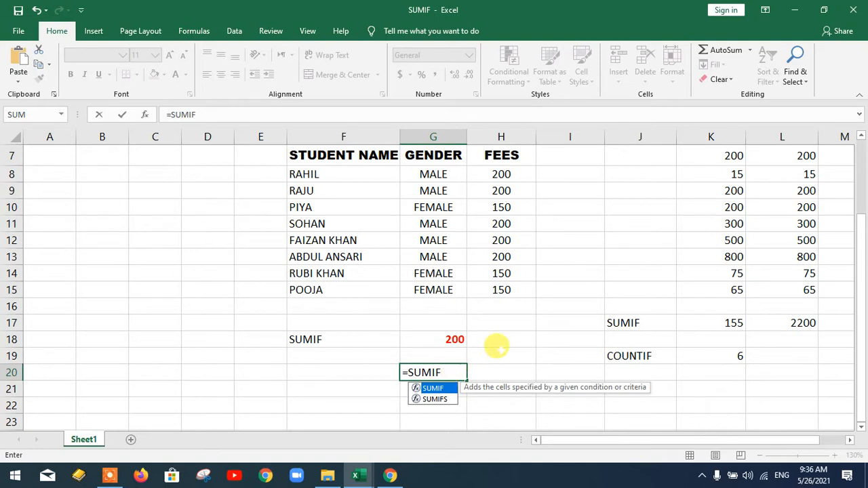
type("(")
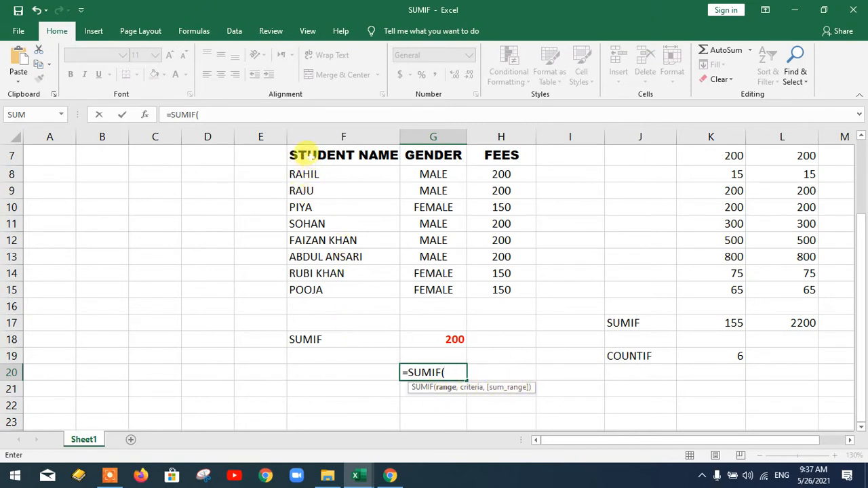
left_click_drag(305, 172, 335, 289)
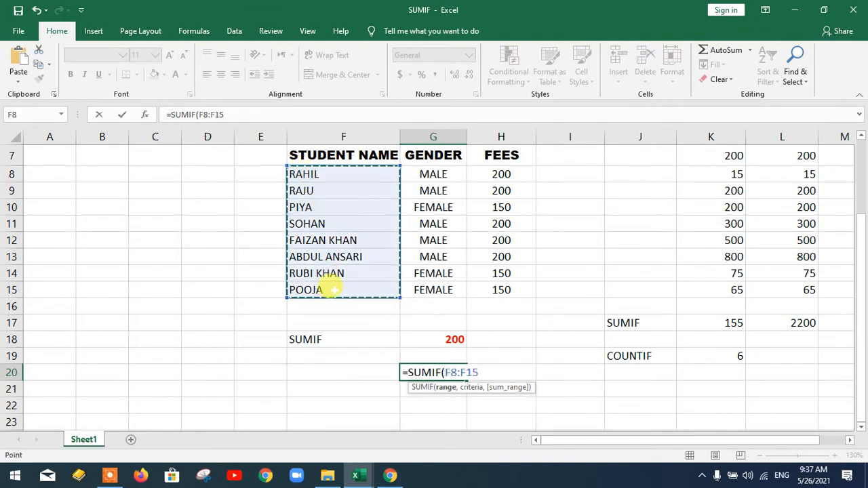
type(",")
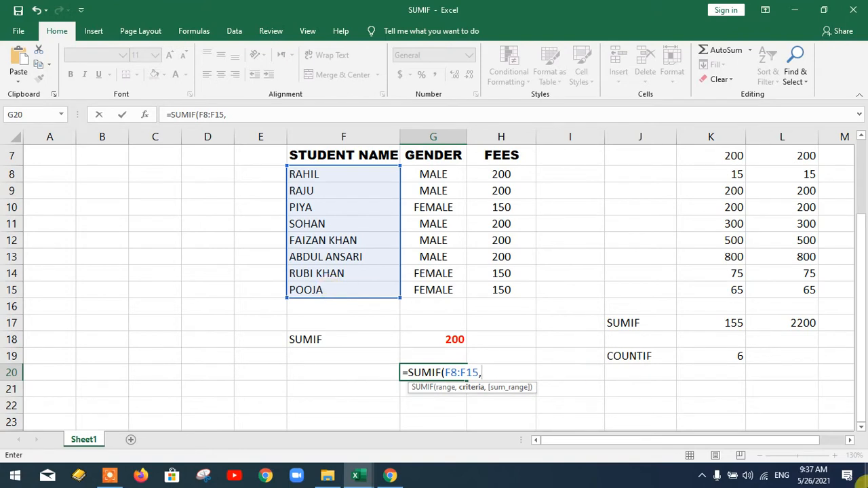
Step: Complete the G20 formula with the student name from F15 as quoted criterion and the fees H8:H15 as sum range
type("\"")
type("POOJA")
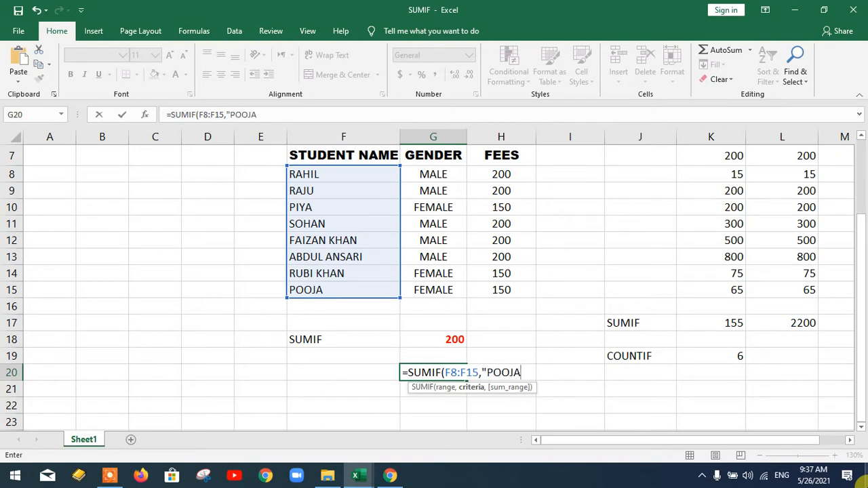
type("\",")
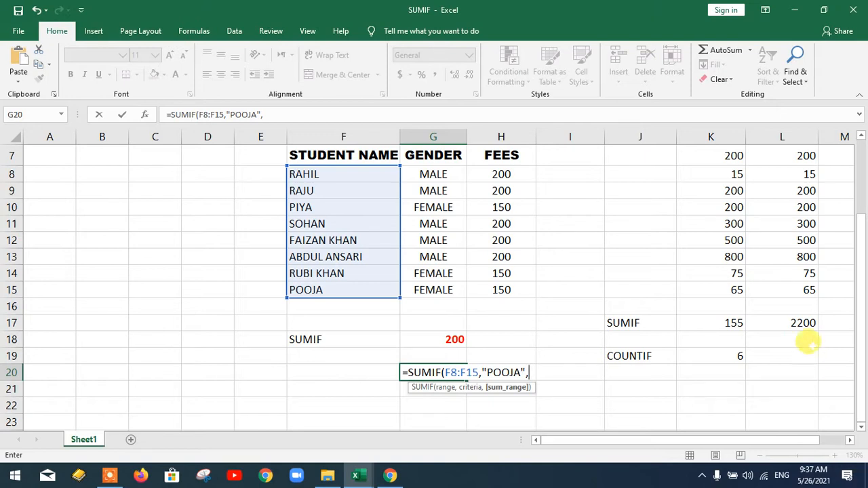
left_click_drag(493, 172, 501, 289)
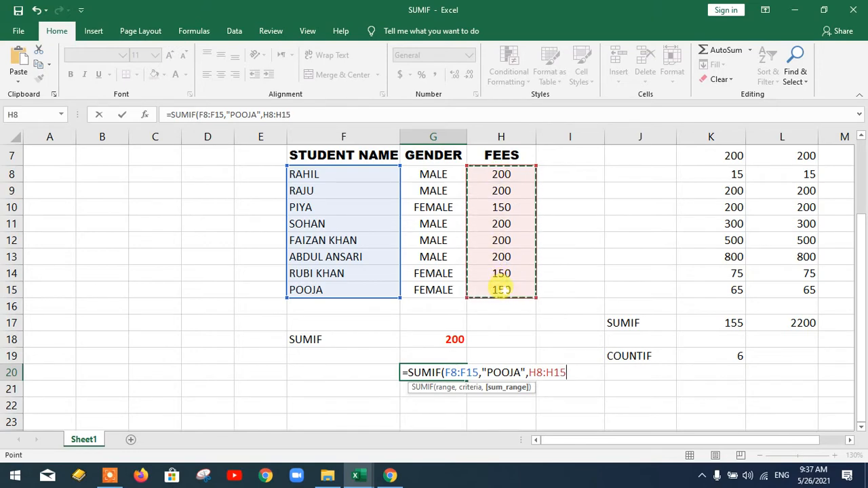
type(")")
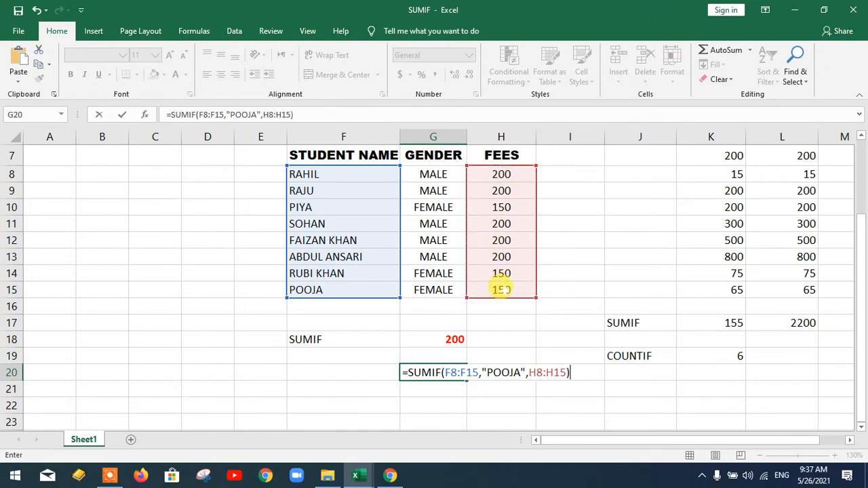
key("Return")
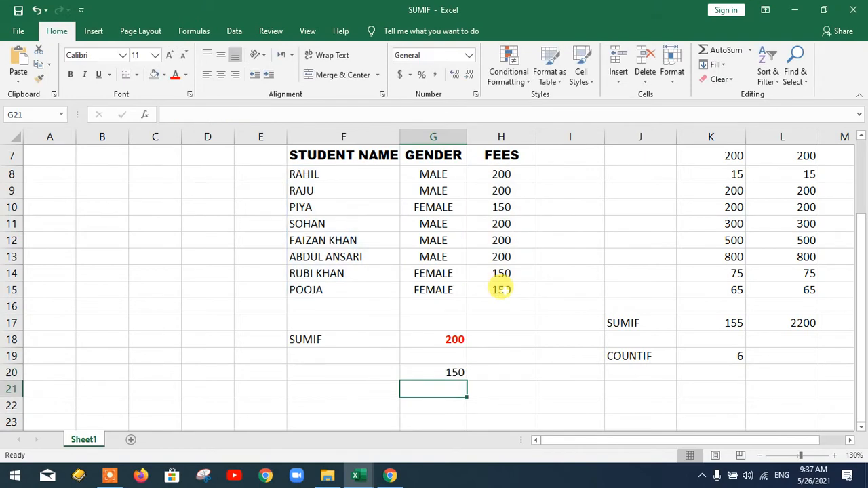
left_click(430, 370)
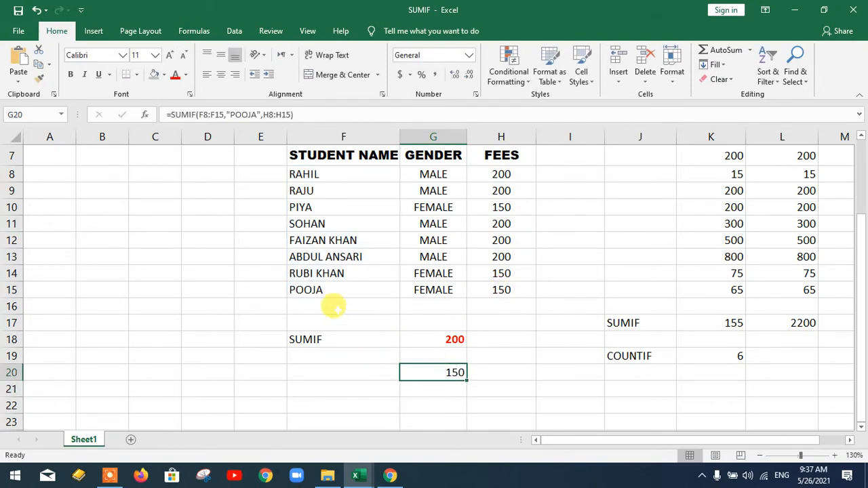
left_click(312, 289)
left_click_drag(327, 289, 508, 289)
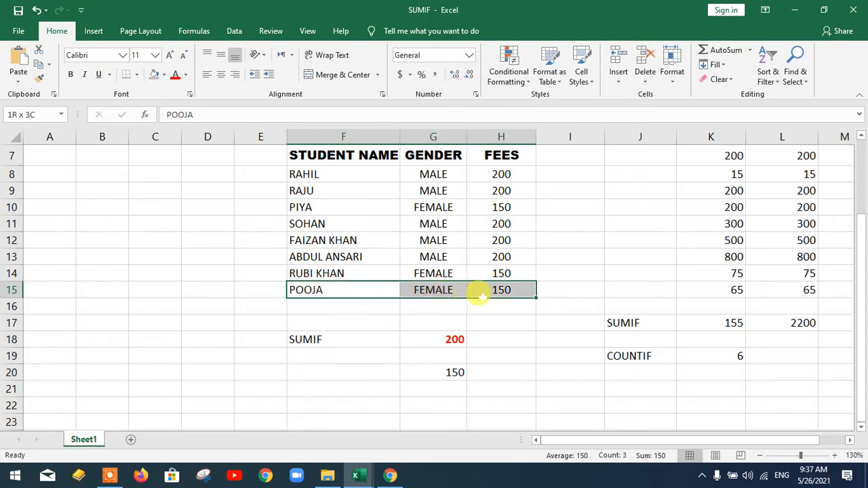
left_click(447, 372)
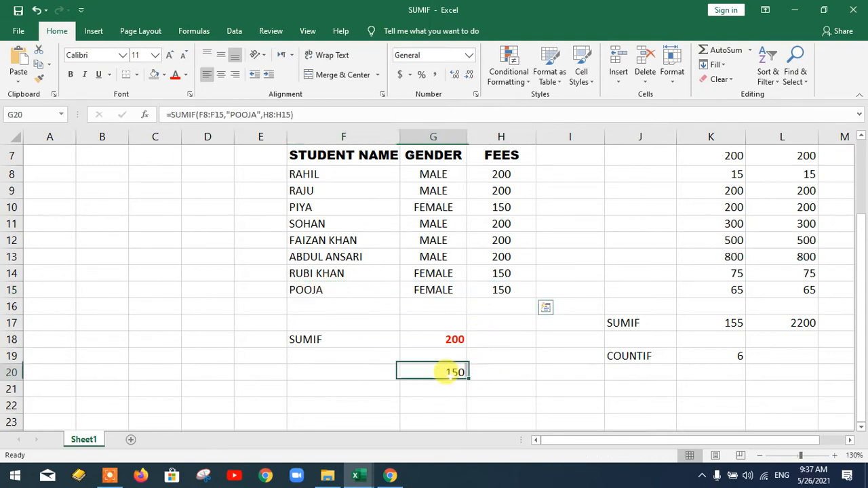
Step: Replace the student name in F10 with the one from F15 and set that row's fee to 200
left_click(300, 207)
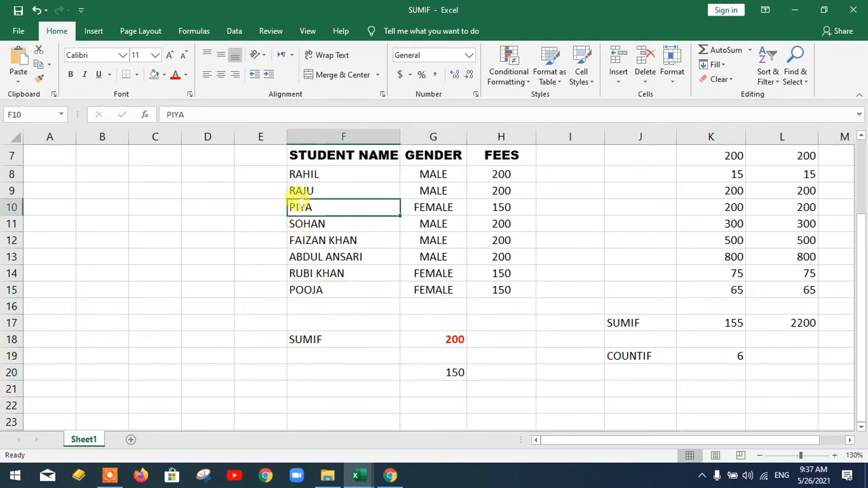
type("POOJAJA")
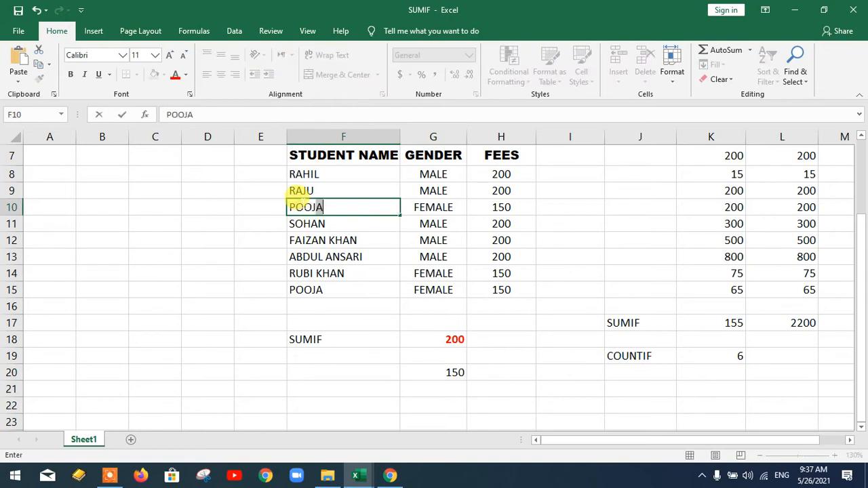
key("Return")
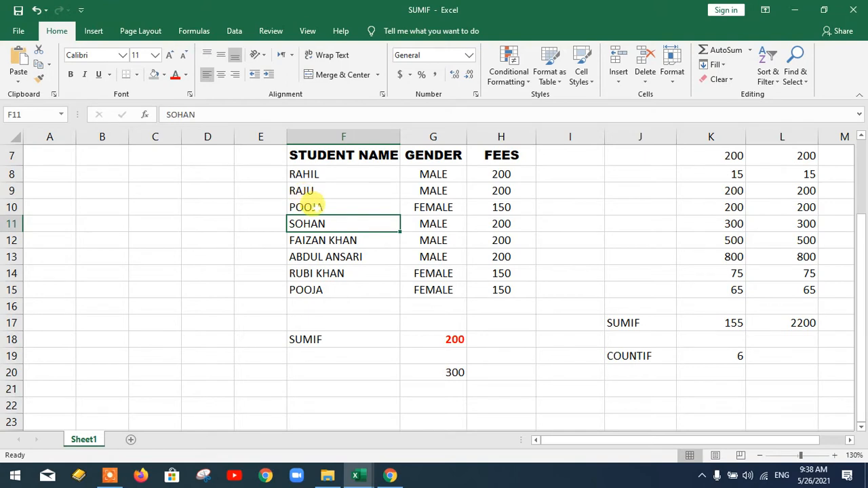
left_click_drag(330, 205, 487, 206)
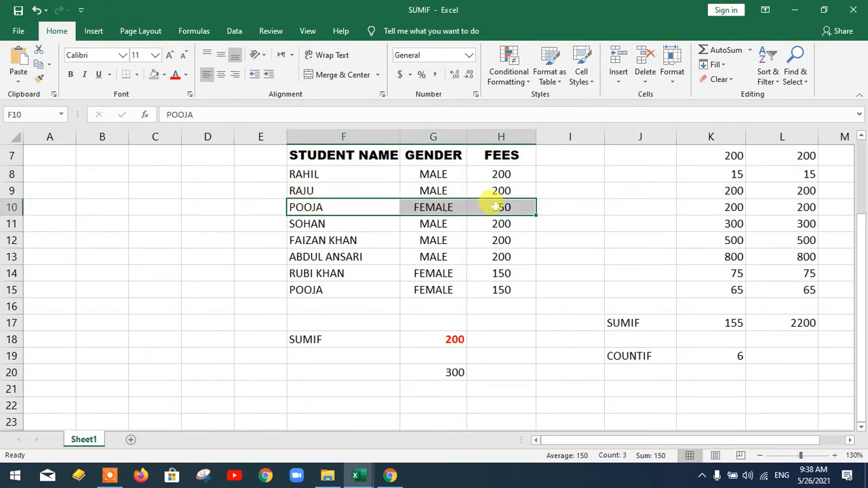
left_click(501, 207)
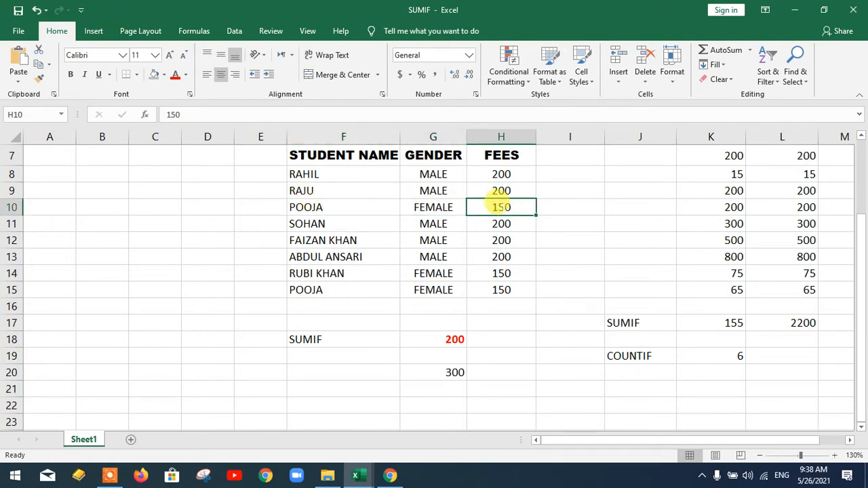
type("200")
key("Return")
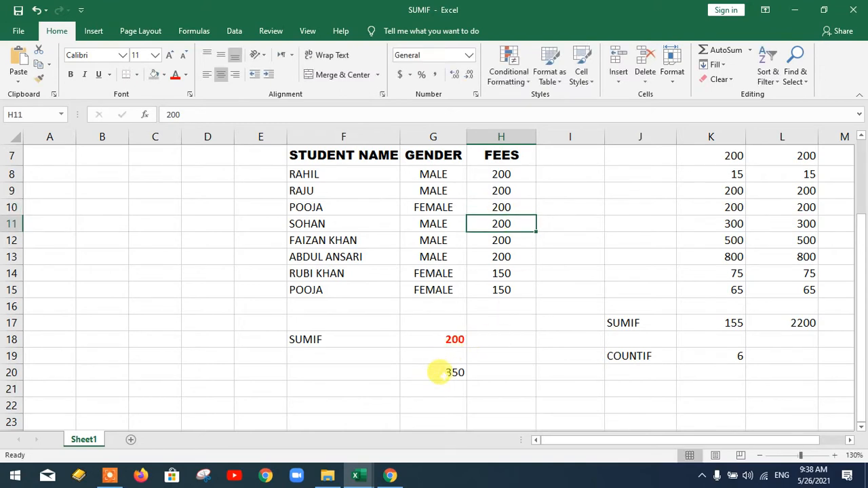
Step: Change the criterion of the SUMIF formula in G20 to the student name from F8
left_click(441, 373)
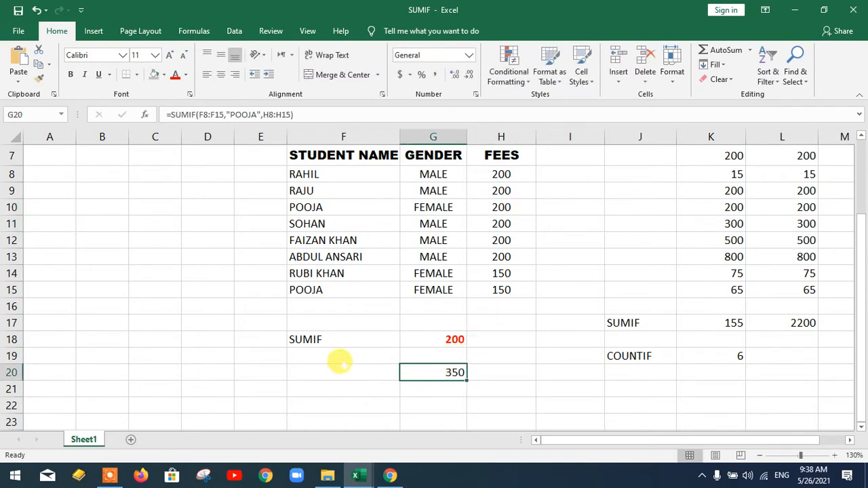
double_click(437, 371)
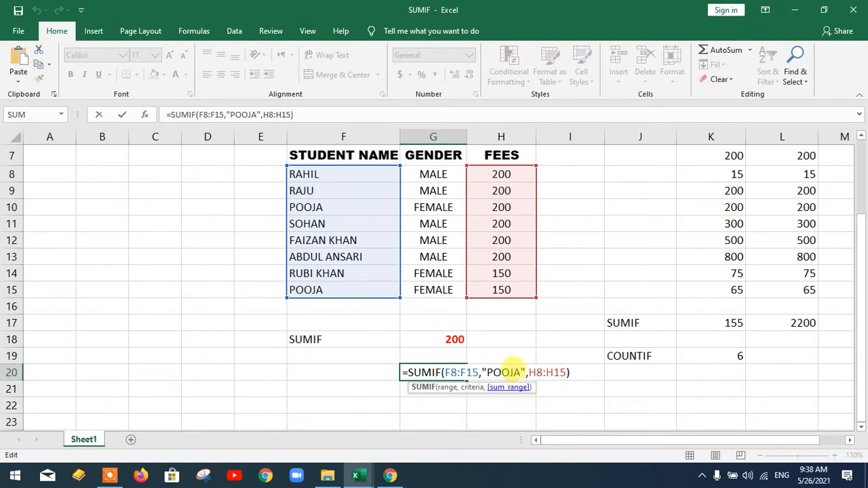
left_click_drag(522, 370, 479, 366)
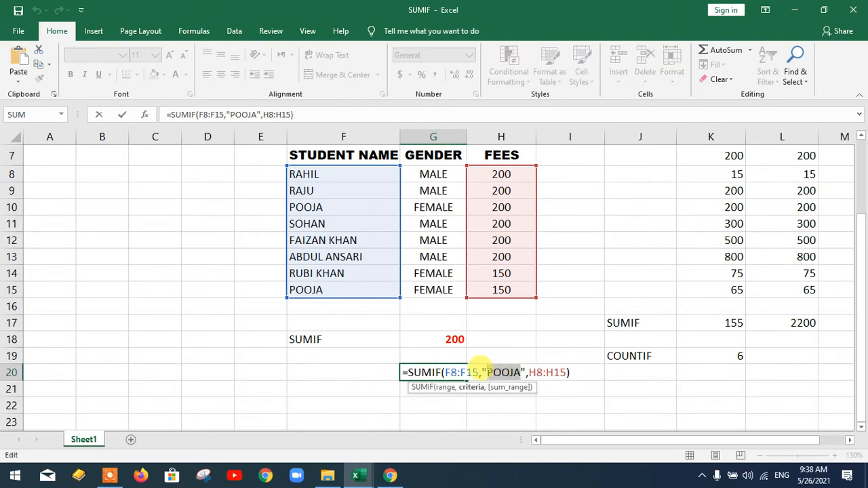
type("RAHI")
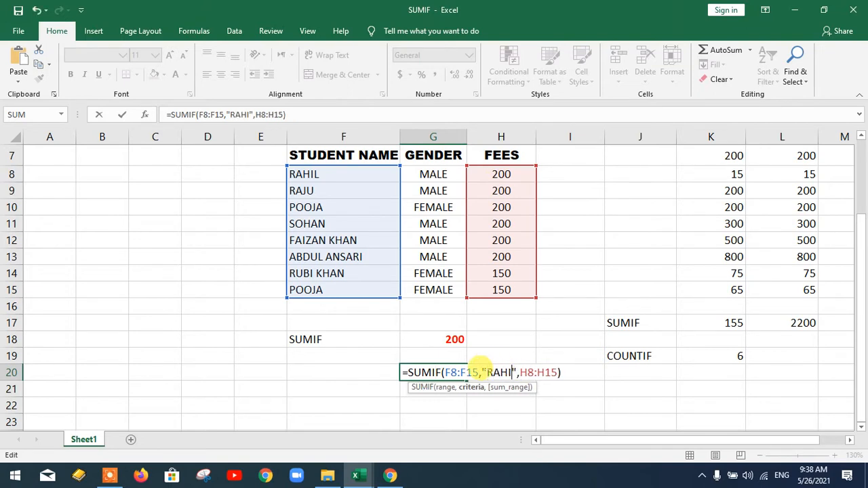
type("L")
key("Return")
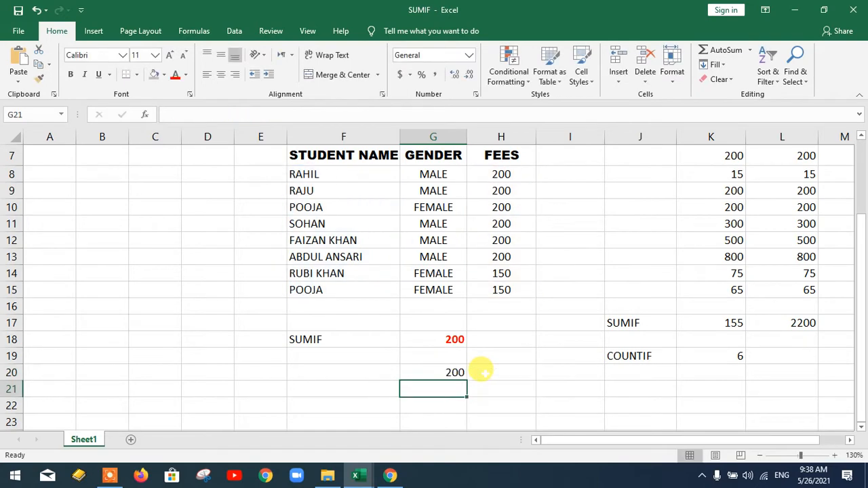
Step: Replace the student name in F15 with the one from F8 and check both matching fees against the G20 formula
left_click(296, 174)
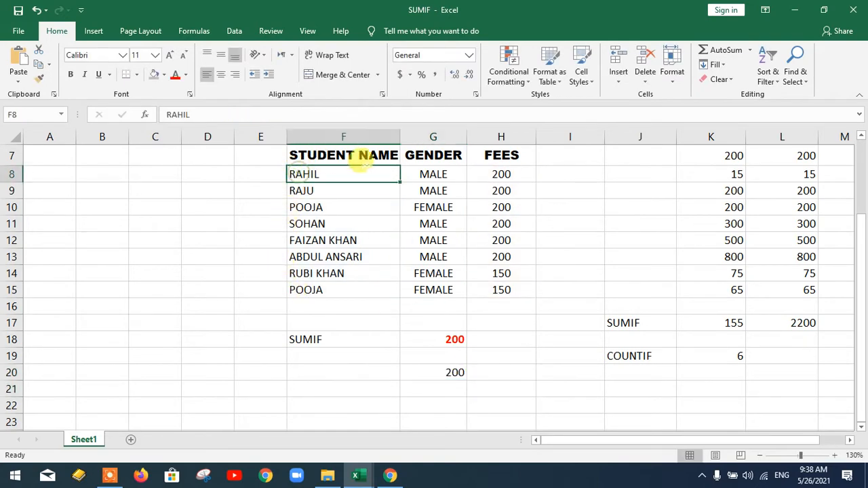
left_click(501, 174)
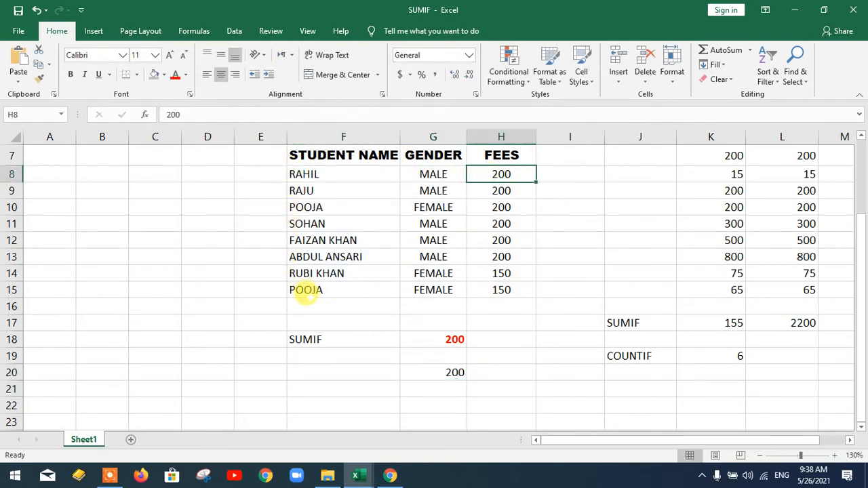
left_click(306, 292)
type("RAHIL")
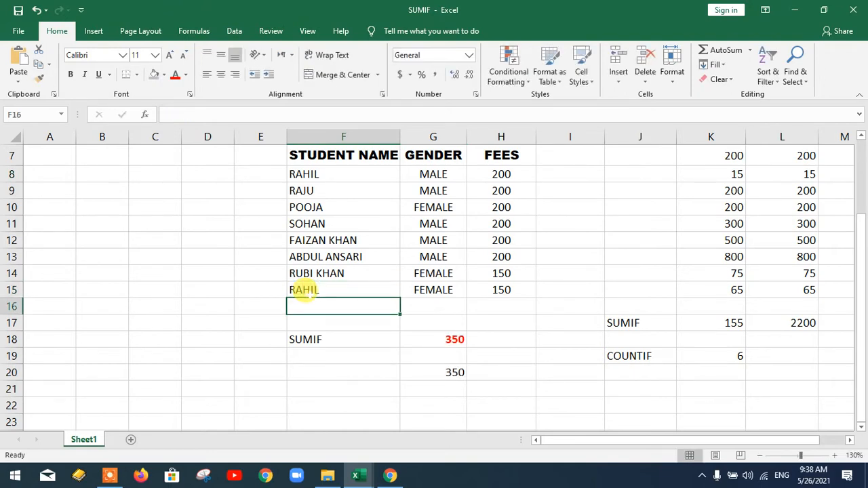
left_click(500, 290)
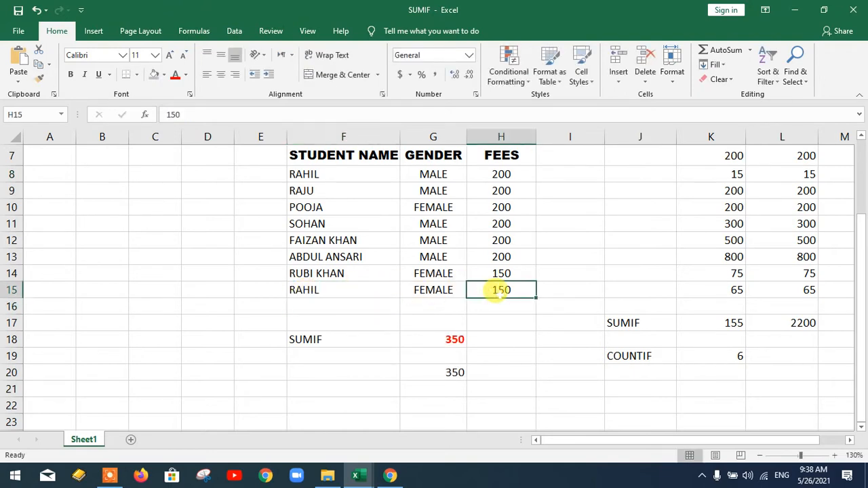
left_click(481, 175)
left_click(455, 372)
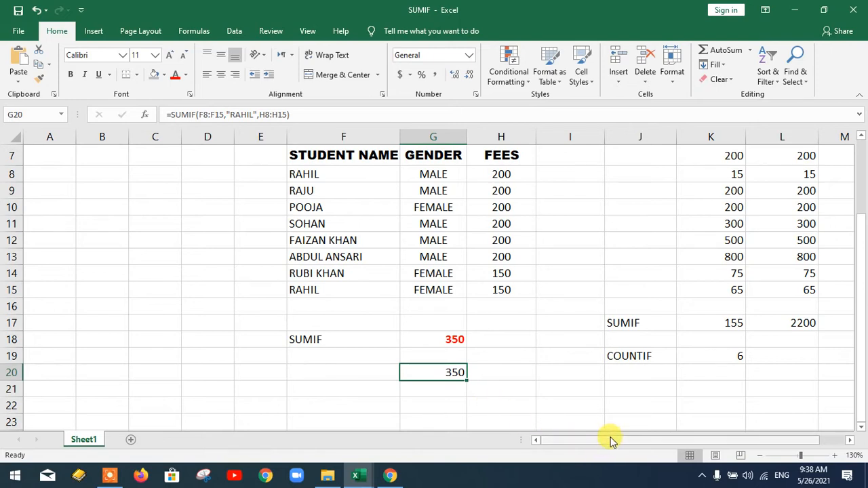
Step: Examine the SUMIF and COUNTIF rows below the number lists in columns K and L
left_click_drag(609, 441, 819, 441)
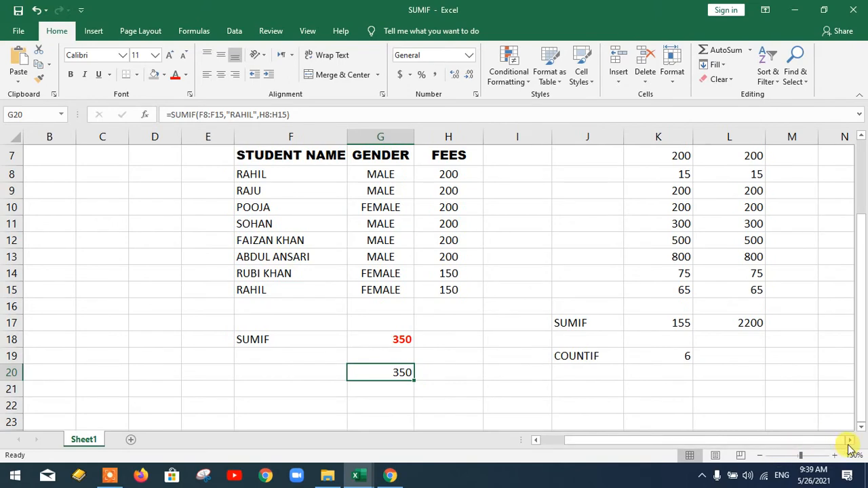
left_click(848, 440)
left_click(848, 440)
left_click(849, 440)
left_click(434, 323)
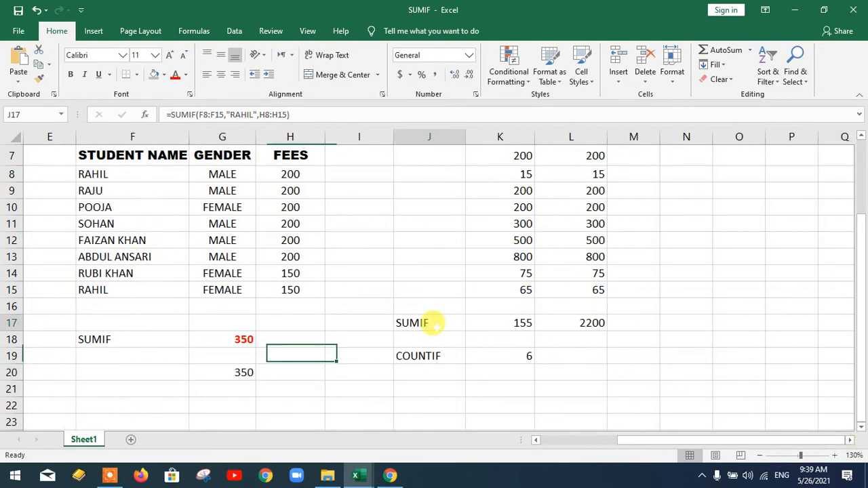
left_click(430, 355)
double_click(437, 356)
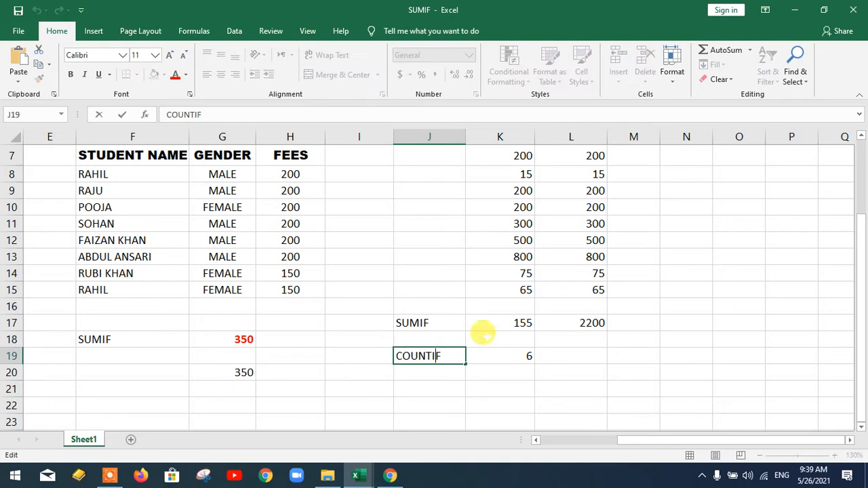
left_click(438, 323)
left_click(429, 373)
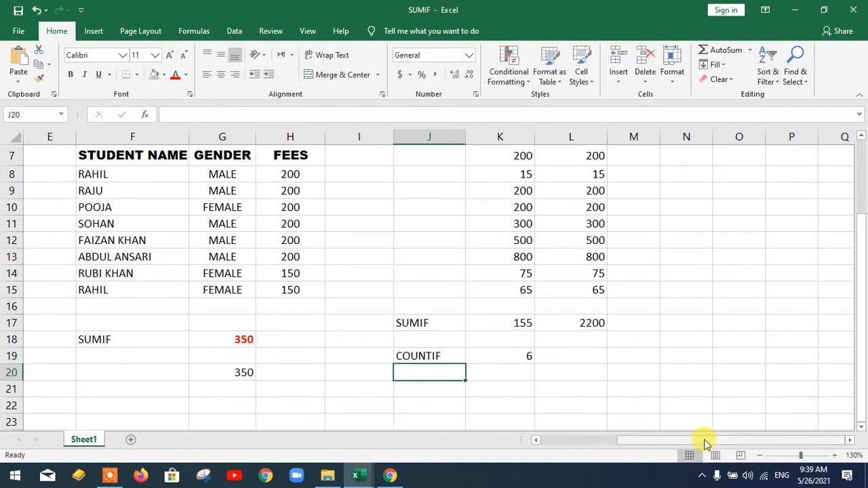
mouse_move(707, 441)
left_mouse_down()
mouse_move(650, 439)
mouse_move(708, 429)
left_mouse_up()
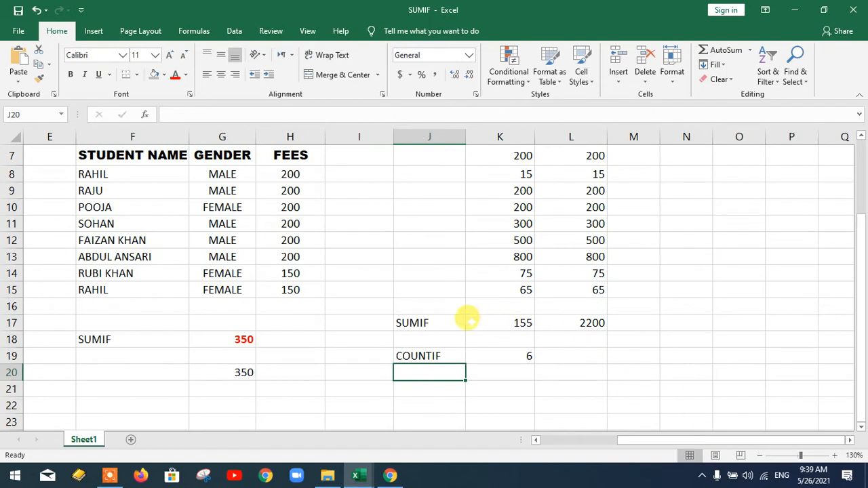
Step: Inspect the SUMIF formula in K17 and the number ranges K7:K15 and L7:L15
double_click(508, 320)
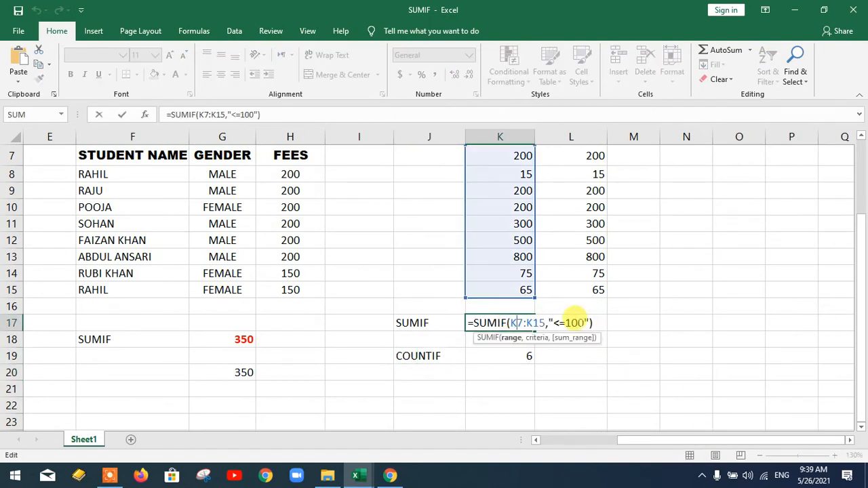
left_click(584, 370)
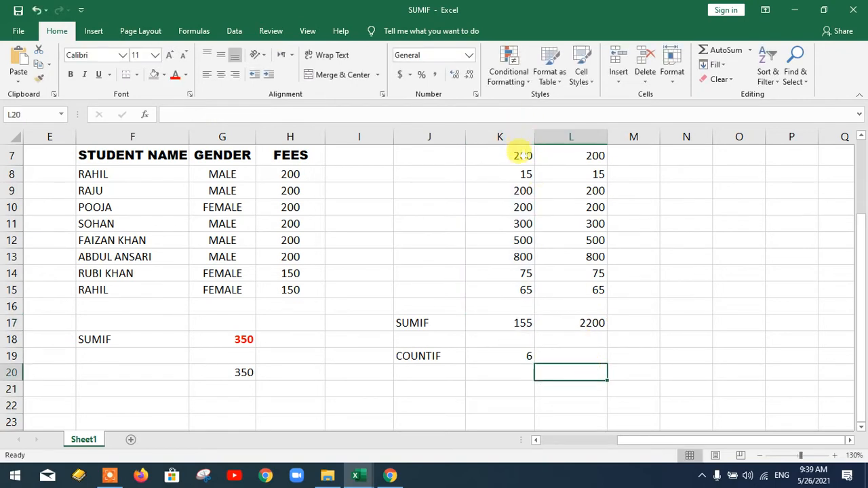
left_click_drag(522, 155, 526, 291)
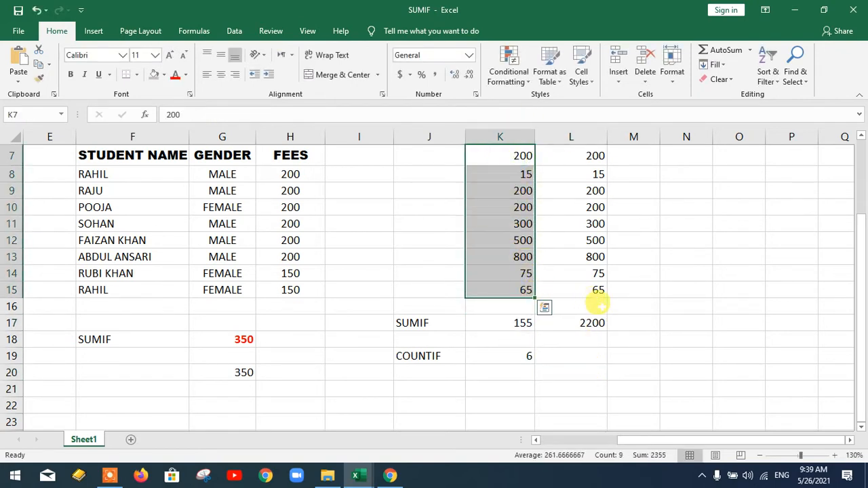
left_click(617, 339)
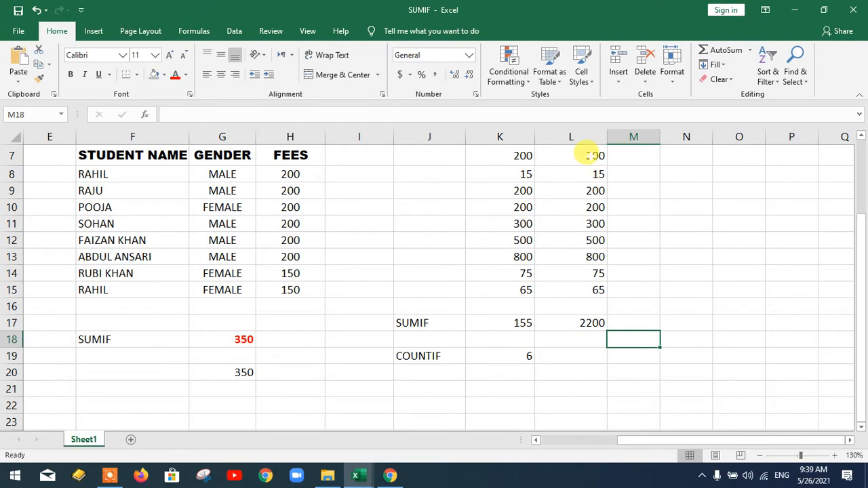
left_click_drag(589, 155, 595, 288)
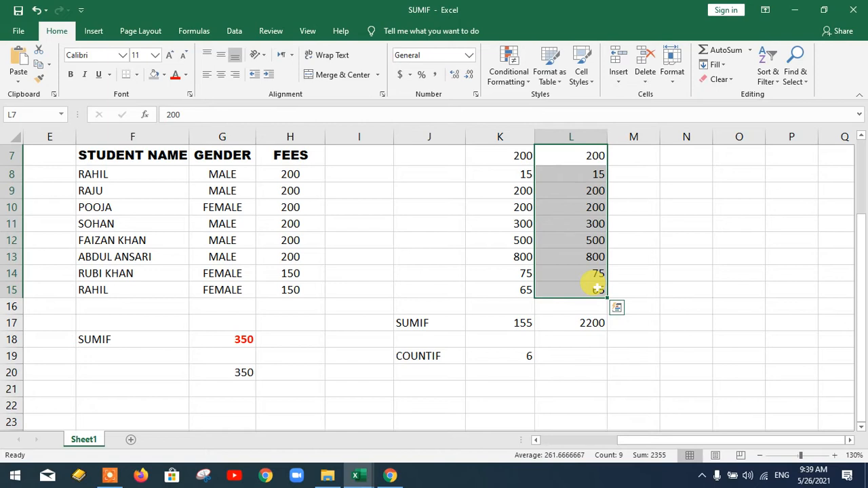
Step: Enter a SUMIF formula in N16 that totals the numbers in L7:L15 with the criterion ">500"
left_click(686, 307)
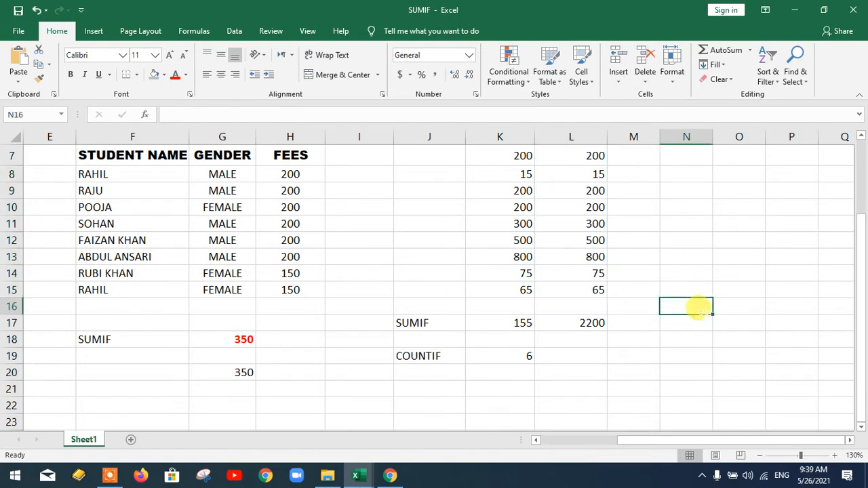
type("=SU")
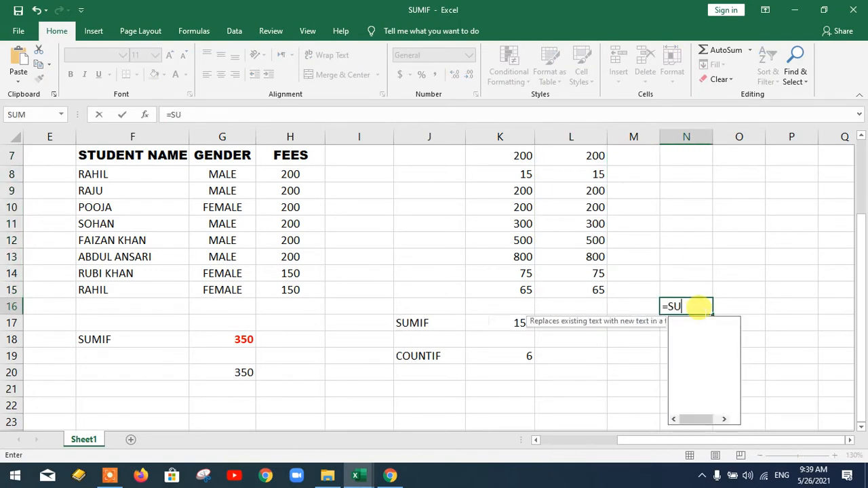
type("MIF")
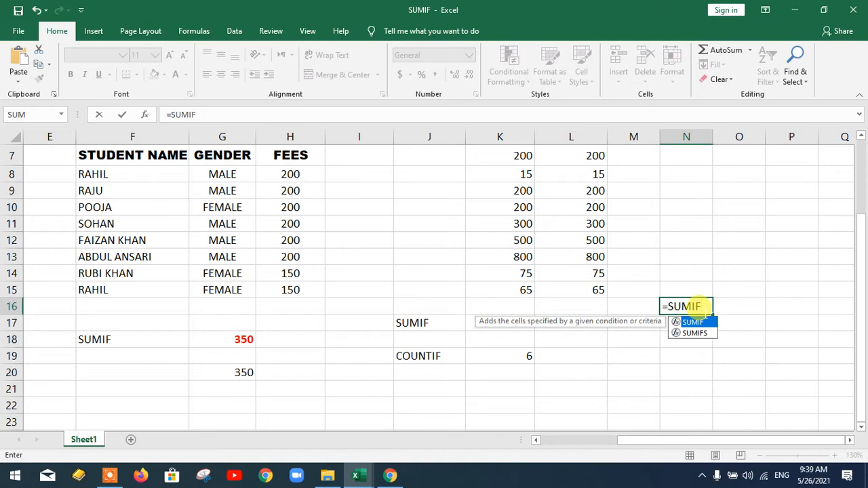
type("(")
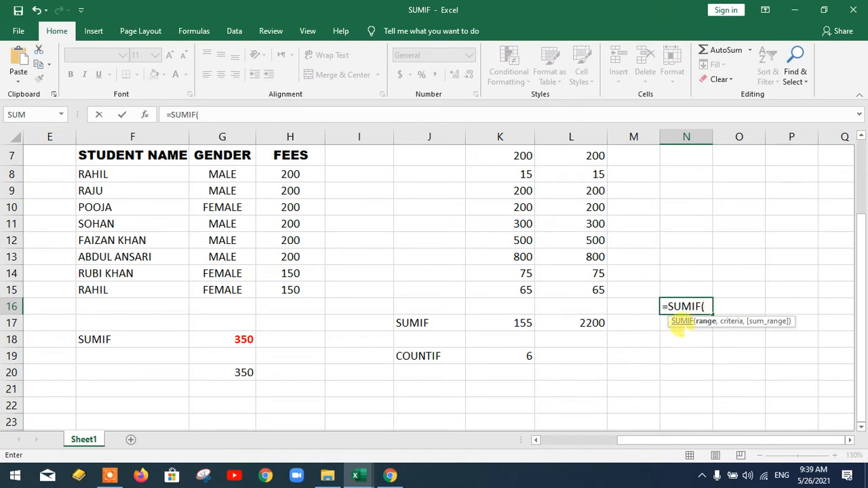
left_click_drag(581, 155, 594, 282)
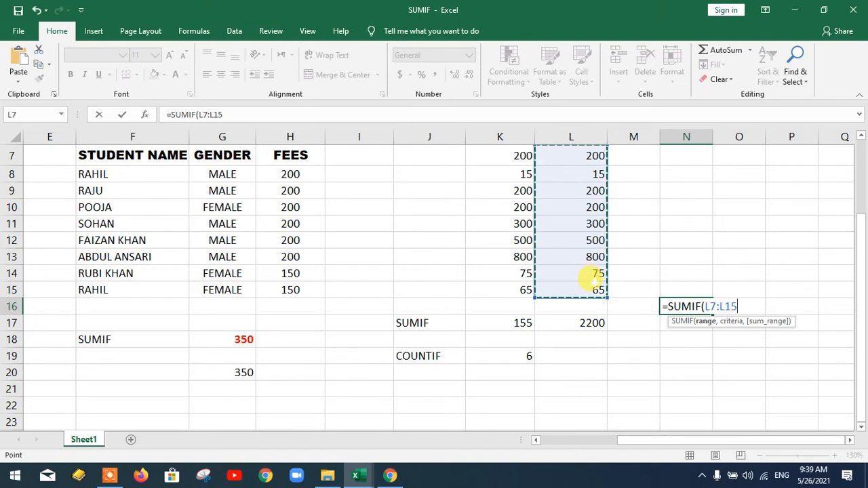
type(",")
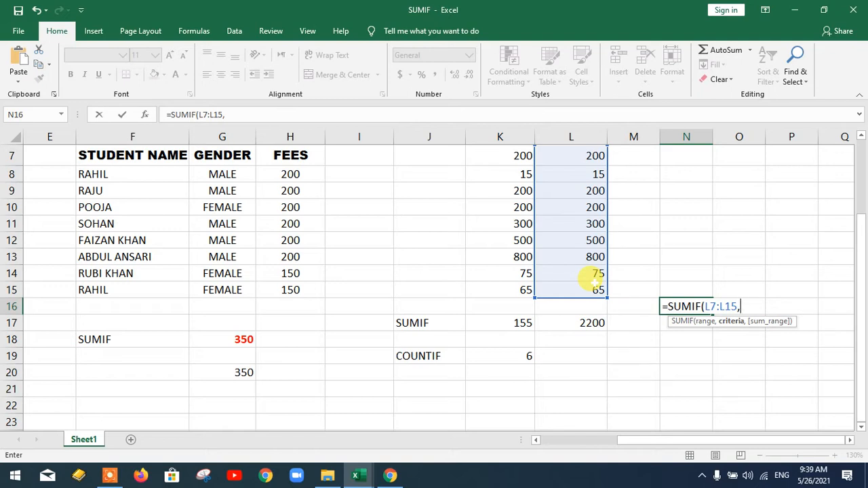
type("\">500\")")
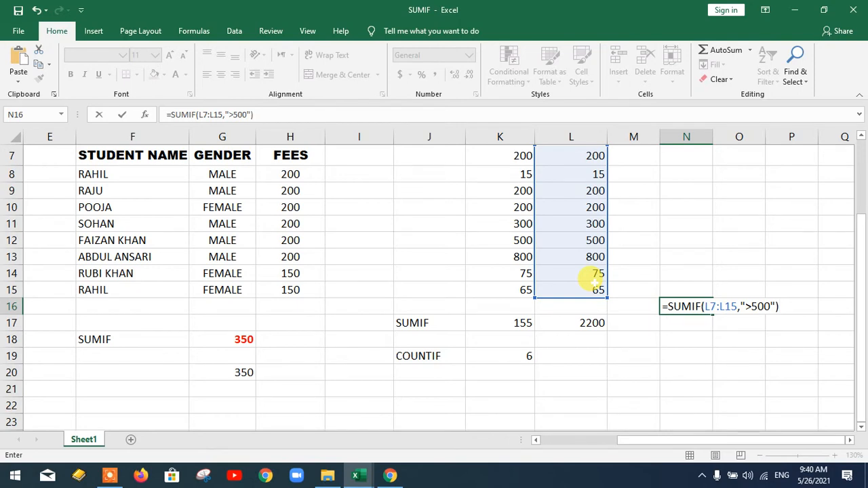
key("Return")
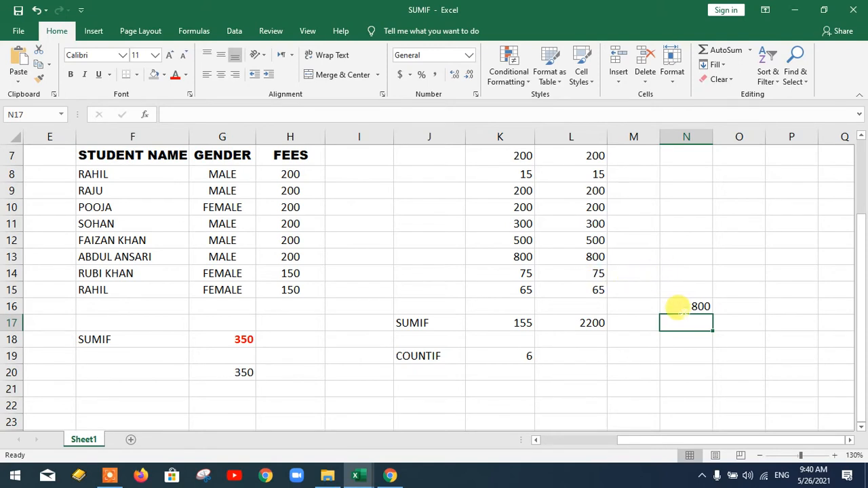
Step: Review the range and criterion of the N16 formula and compare them with the numbers in L7:L15
double_click(681, 306)
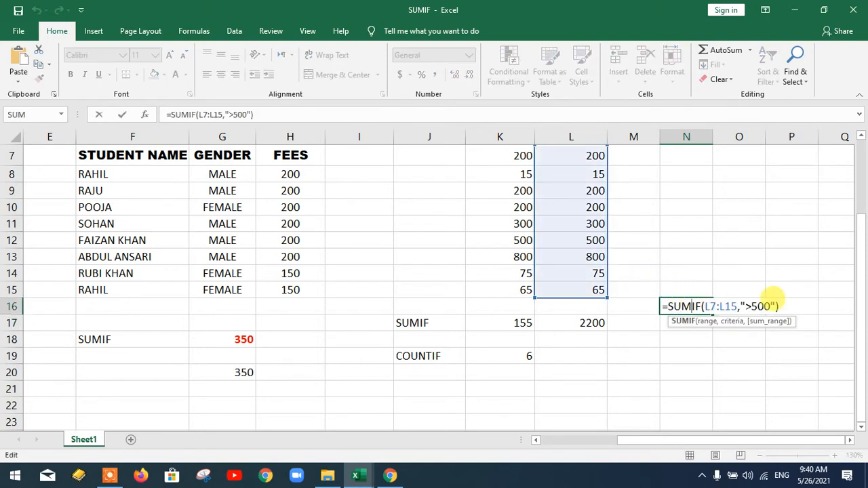
left_click(777, 305)
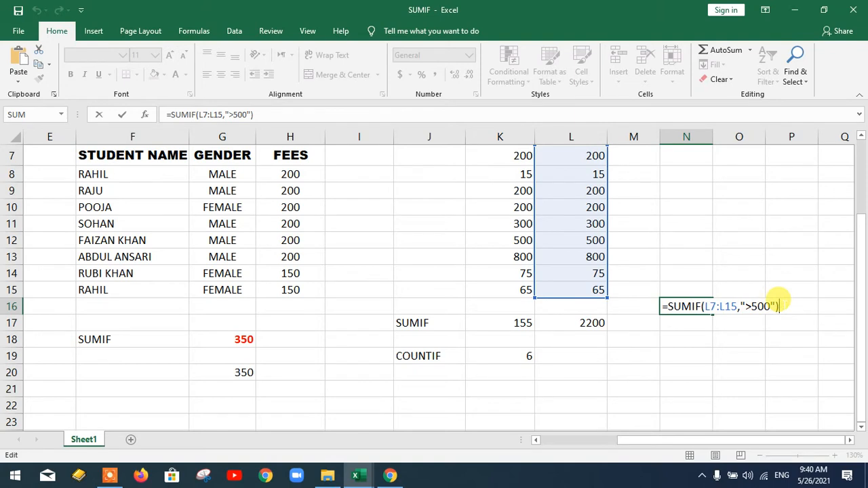
key("Return")
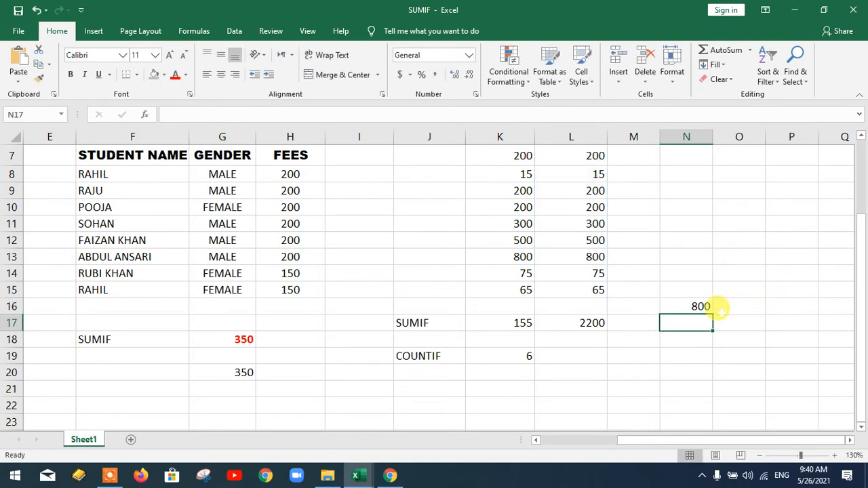
left_click(573, 156)
left_click_drag(573, 155, 575, 277)
left_click(573, 155)
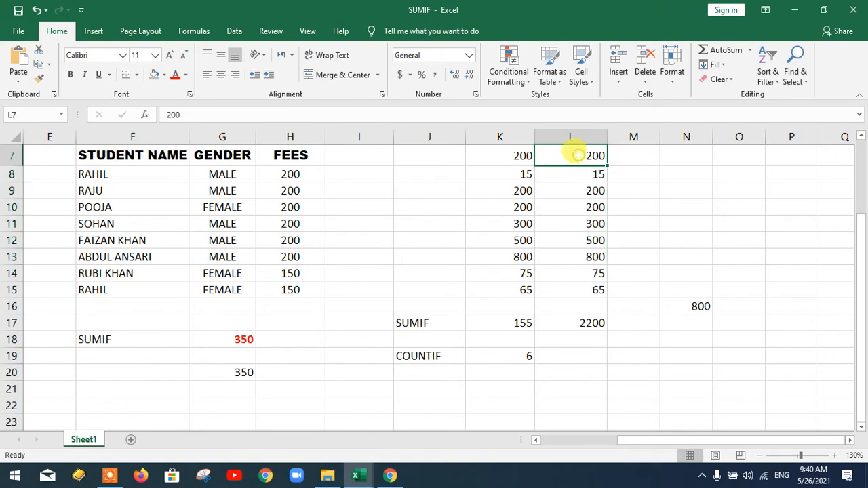
left_click(594, 256)
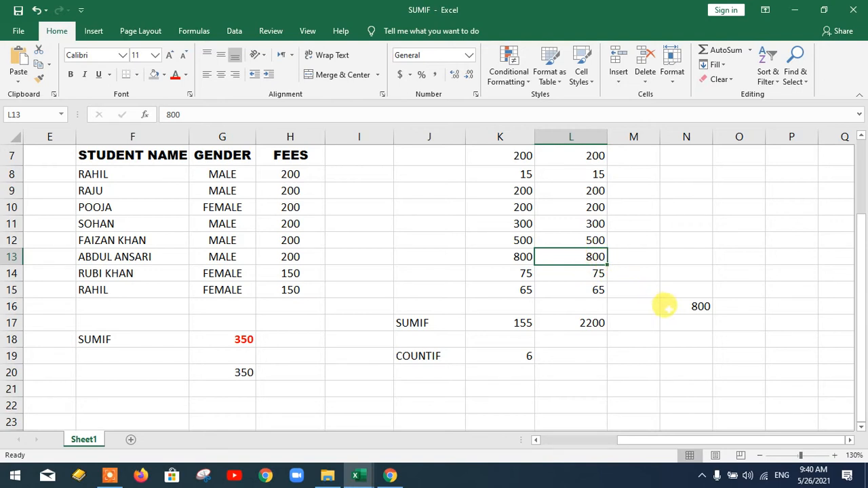
double_click(691, 306)
left_click(778, 305)
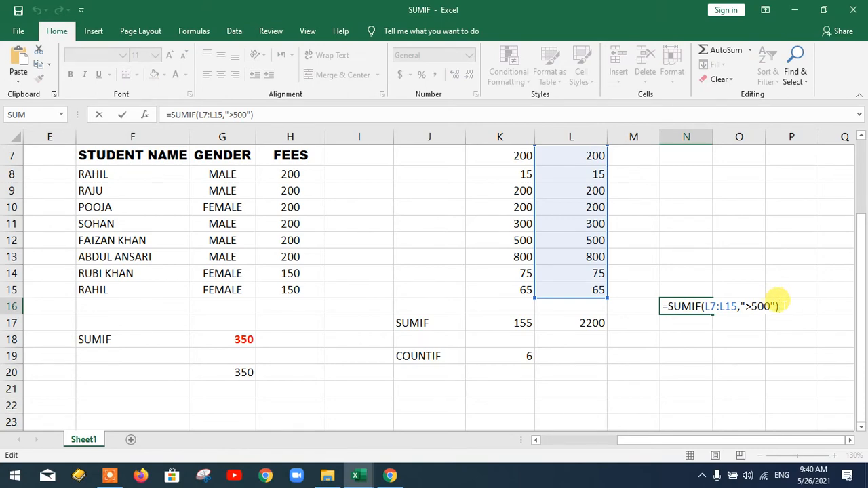
scroll(777, 300, "up", 1)
scroll(777, 300, "down", 1)
key("Return")
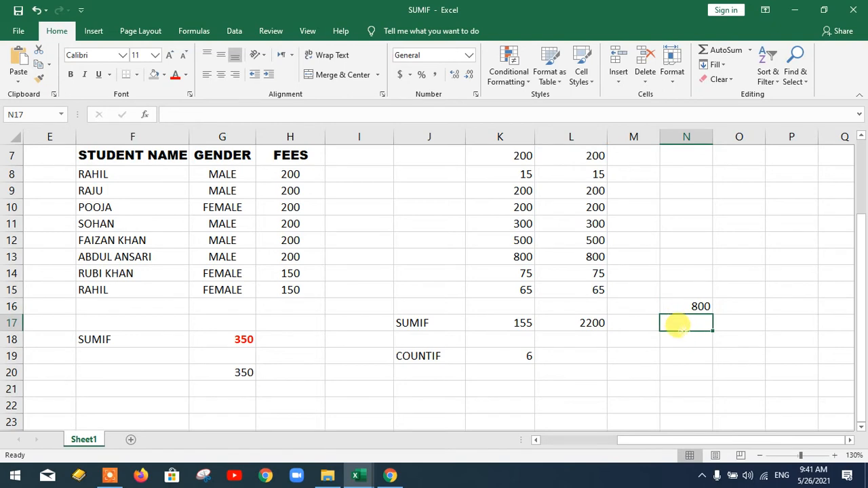
Step: Enter the formula =SUM(L7:L15,"<500") in cell N17
type("=SUM")
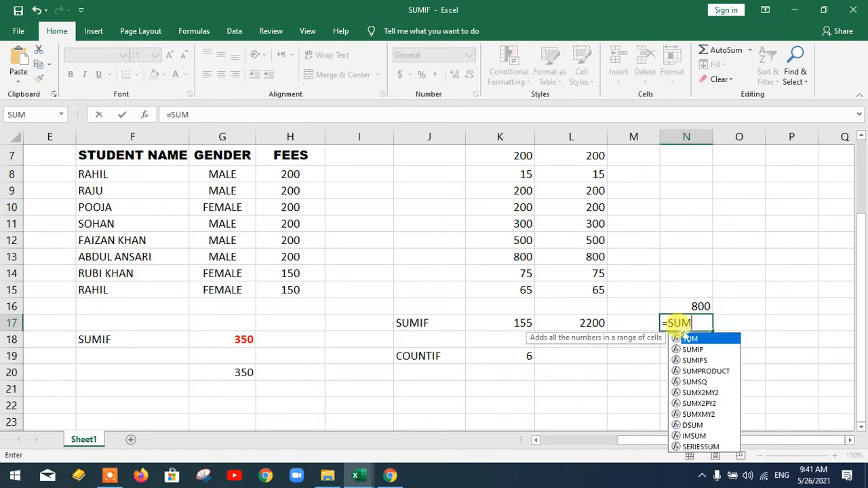
type("(")
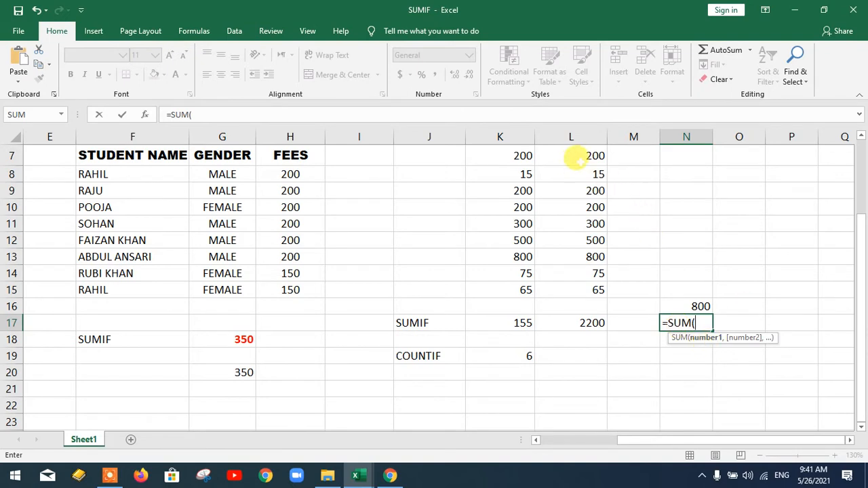
left_click_drag(577, 155, 585, 290)
type(",")
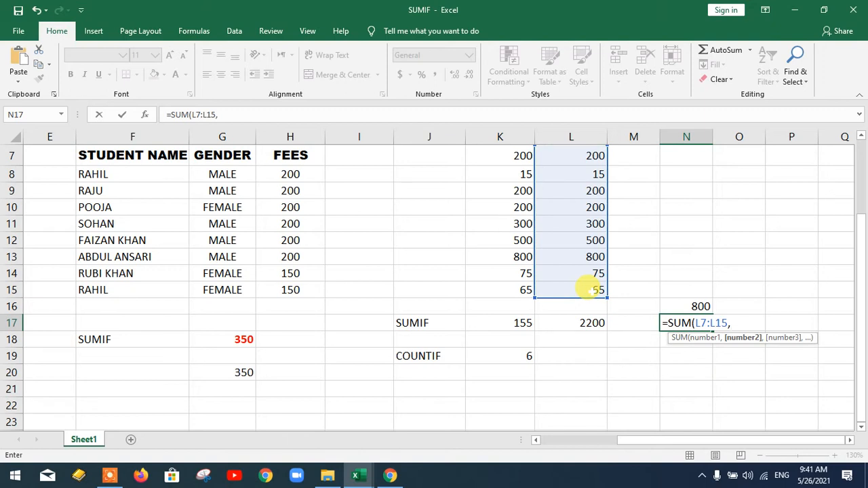
type("\"<500\")")
key("Return")
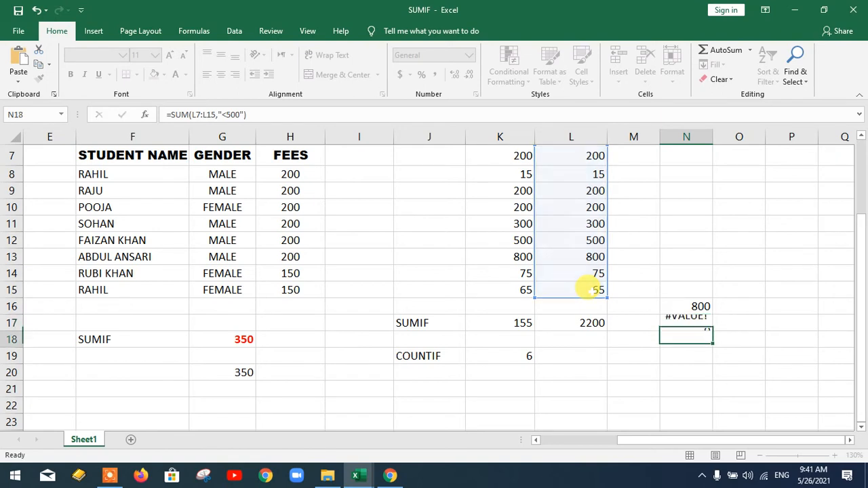
Step: Change the function in the N17 formula from SUM to SUMIF, keeping the range L7:L15 and criterion "<500"
double_click(680, 323)
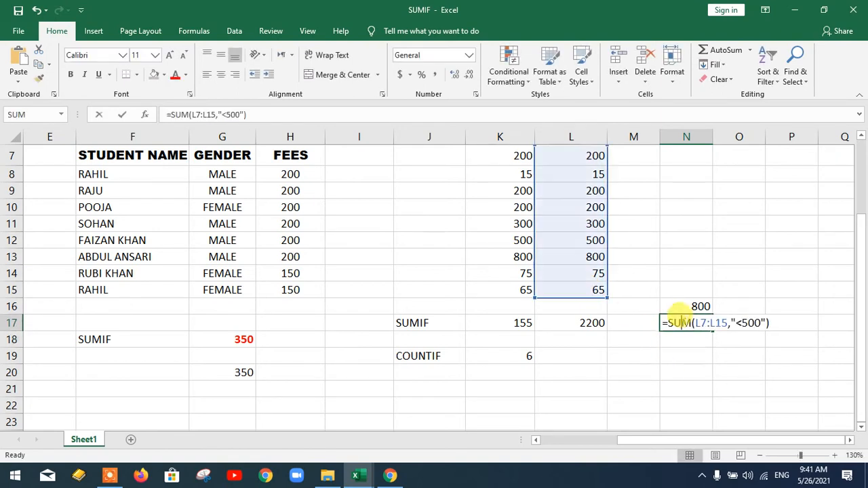
left_click(727, 322)
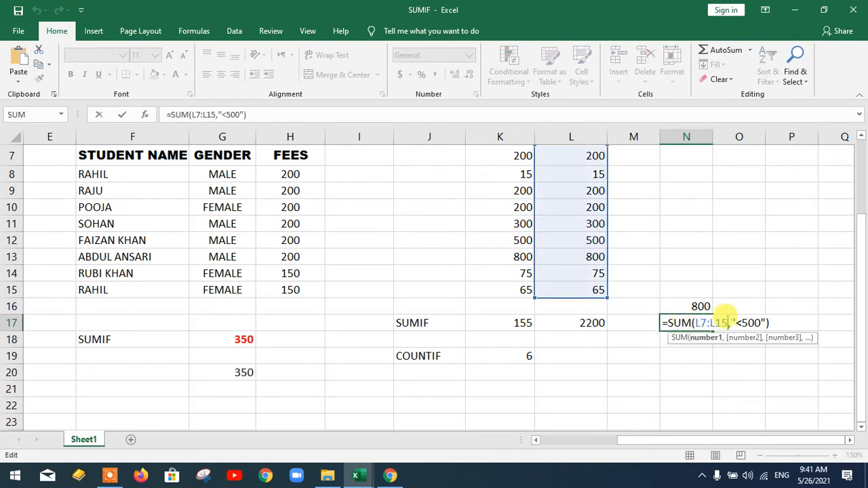
left_click(733, 323)
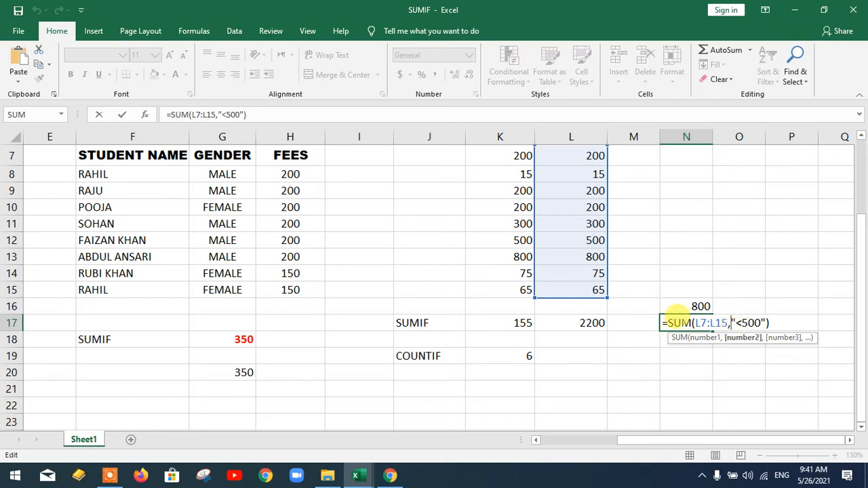
left_click(686, 323)
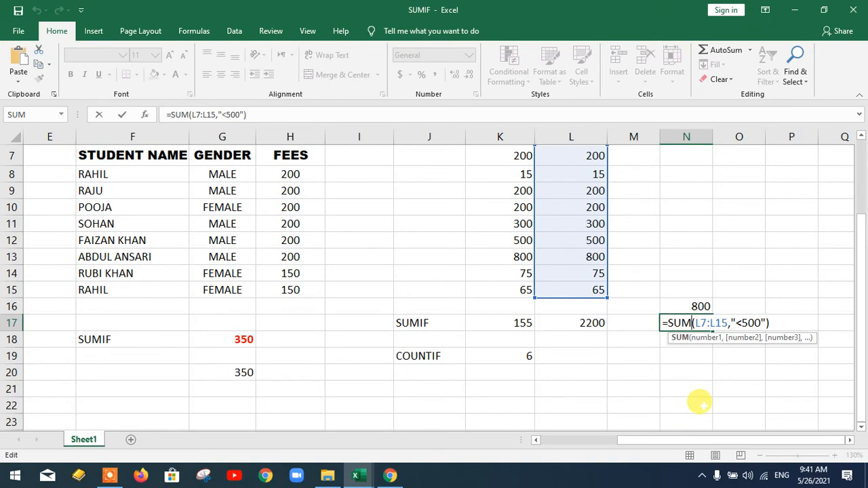
type("IF")
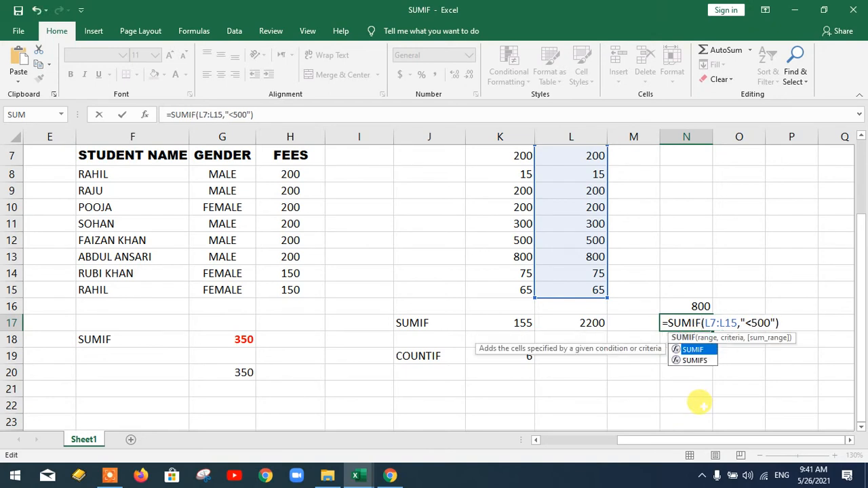
key("Return")
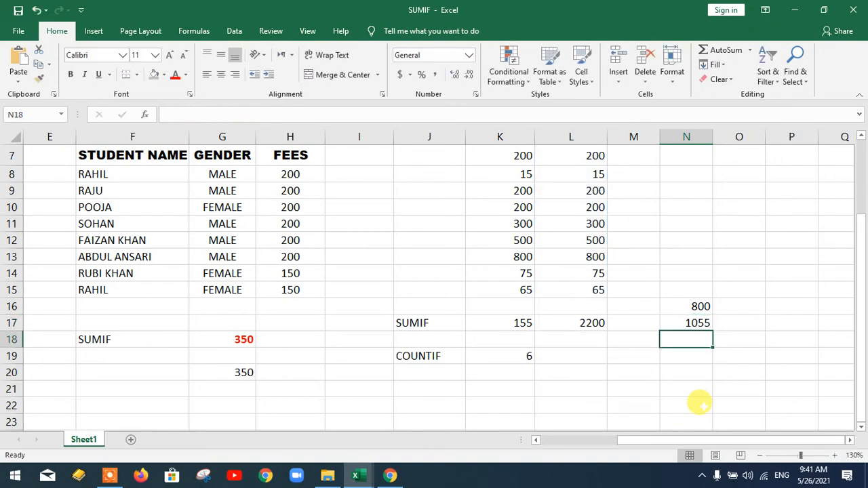
Step: Compare the SUMIF formula in N17 with the one in L17
left_click(691, 323)
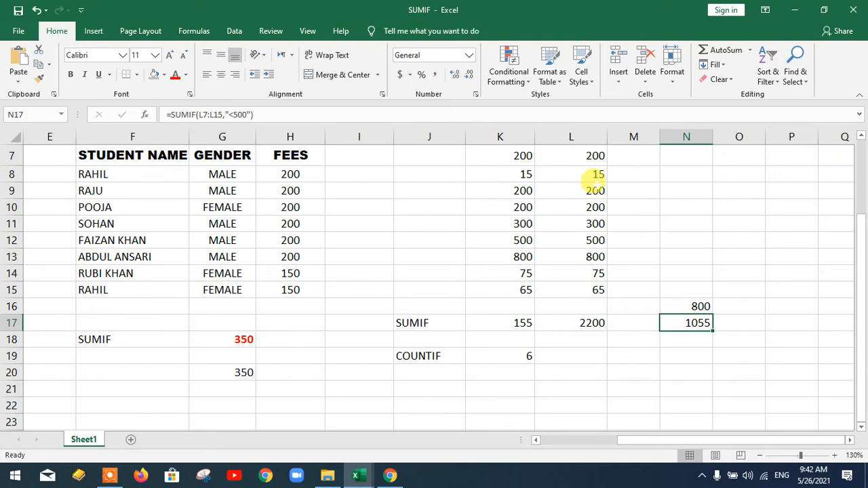
left_click(592, 323)
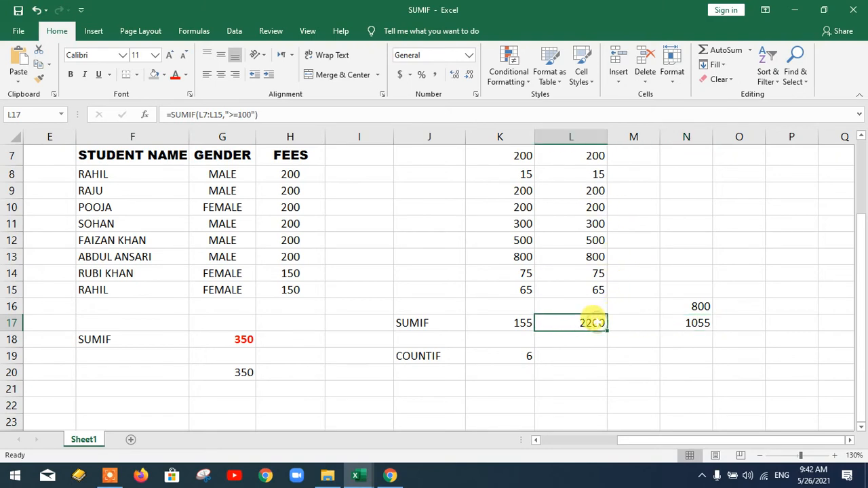
left_click(681, 323)
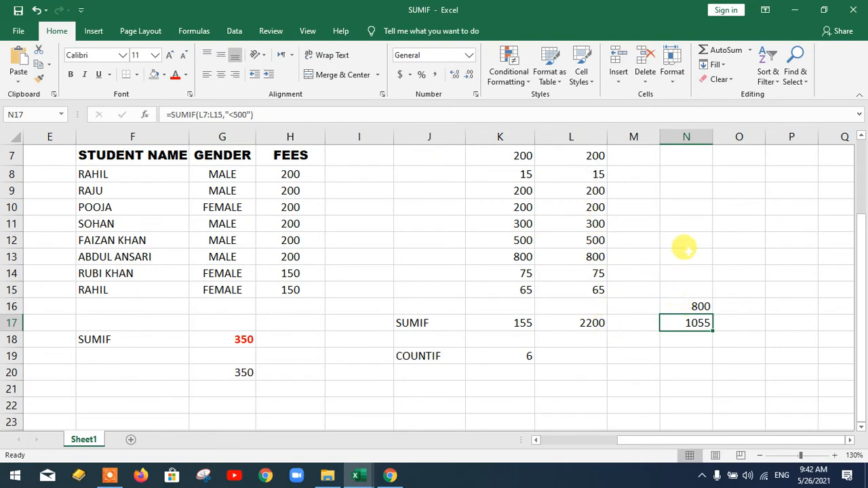
Step: Total N16:N17 in cell N18 with AutoSum
left_click(700, 339)
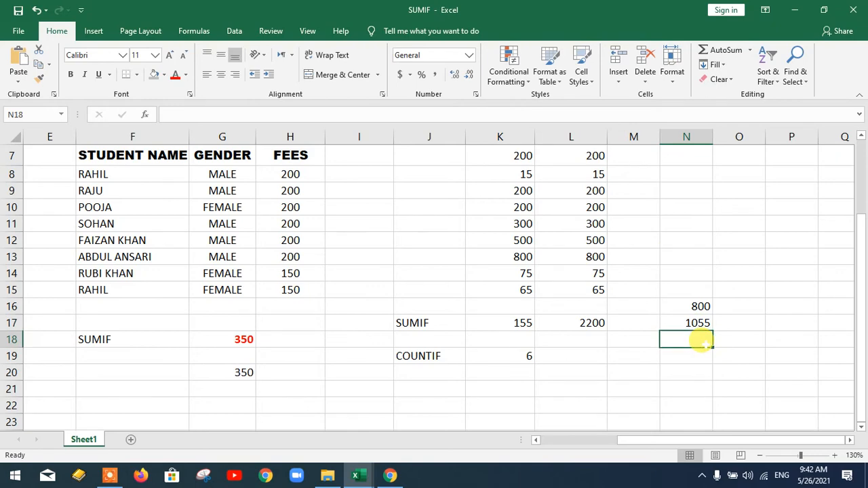
scroll(702, 344, "up", 1, "ctrl")
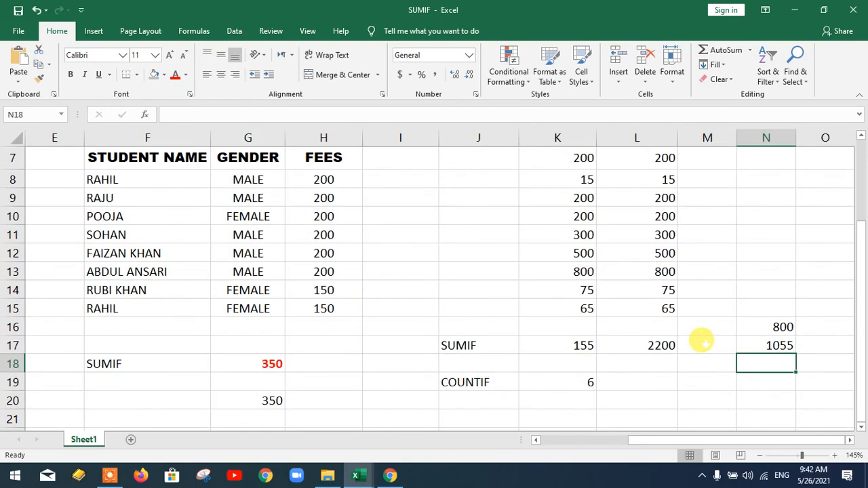
key("alt+equal")
key("Return")
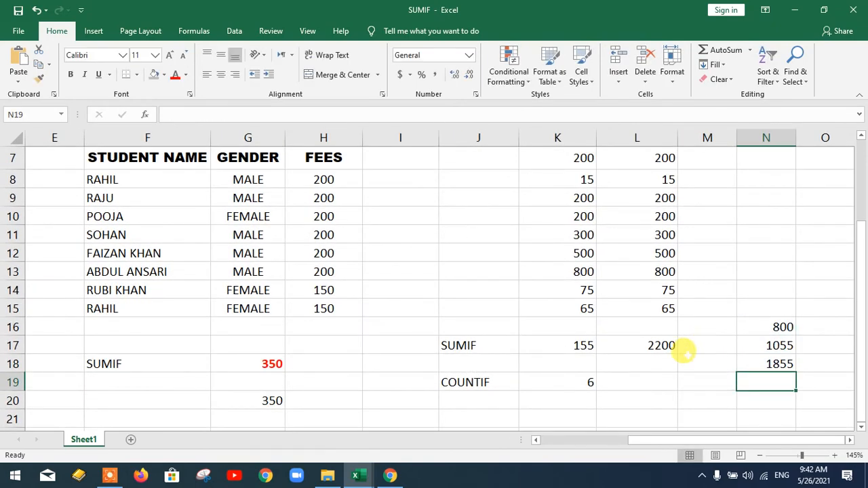
left_click(769, 364)
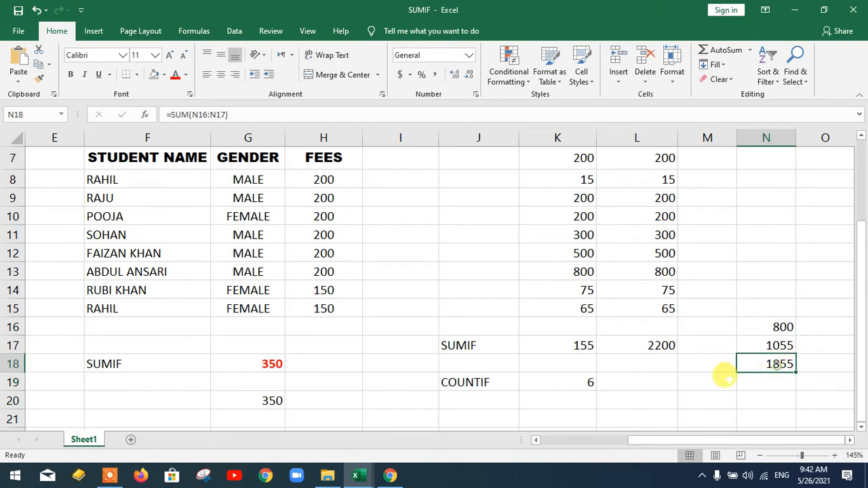
Step: Total the numbers in L7:L15 with AutoSum in cell L16 and clear that cell again
left_click(639, 373)
left_click(650, 326)
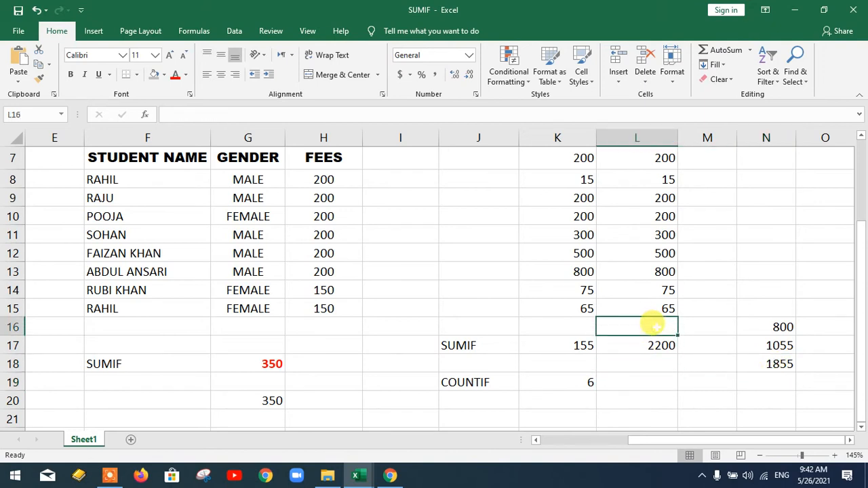
key("alt+equal")
key("Return")
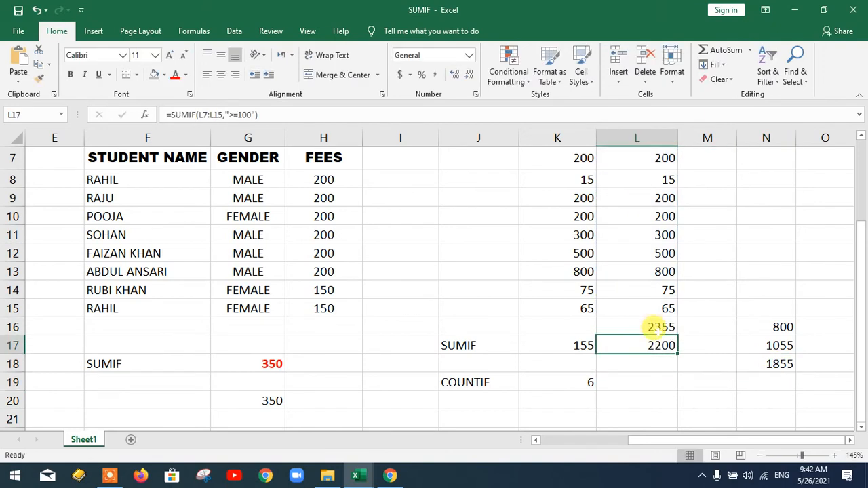
left_click(658, 328)
key("Delete")
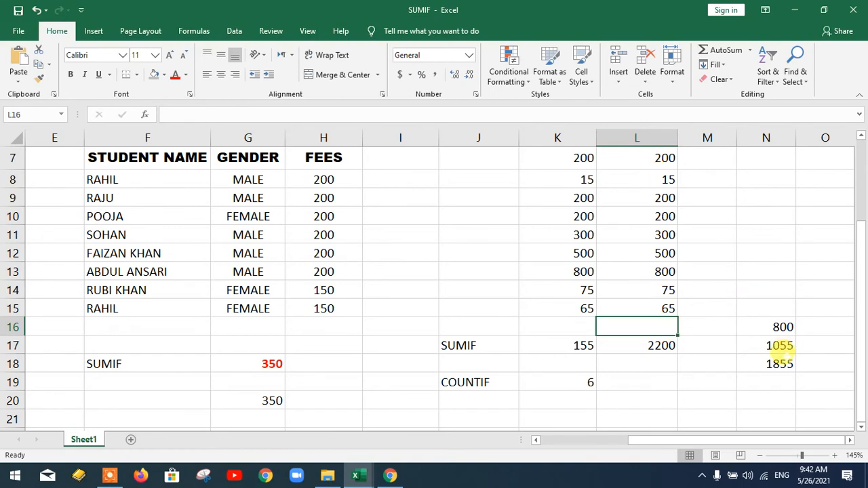
Step: Review the range and criterion of the SUMIF formula in N17 against the numbers in L7:L15
left_click(848, 442)
scroll(678, 267, "up", 1)
scroll(678, 267, "down", 1)
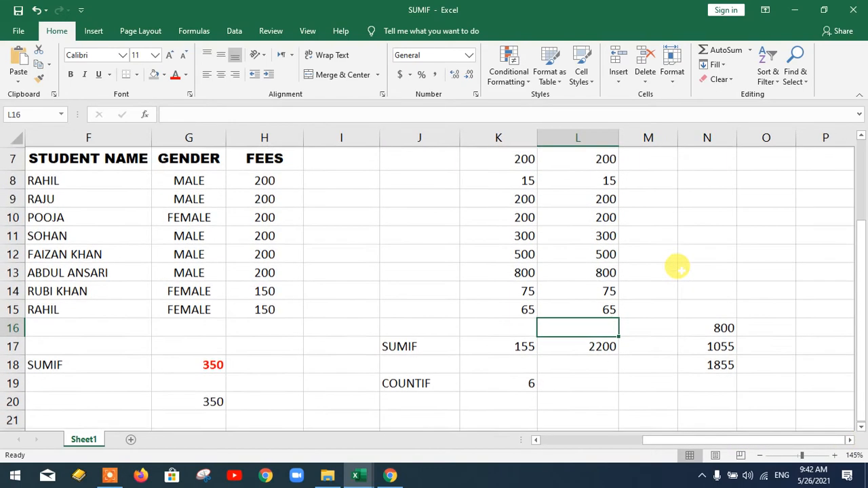
left_click(718, 345)
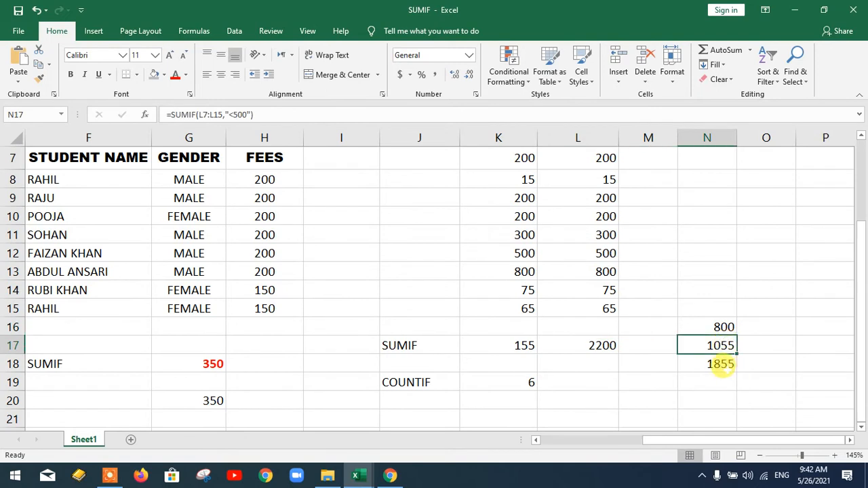
double_click(723, 344)
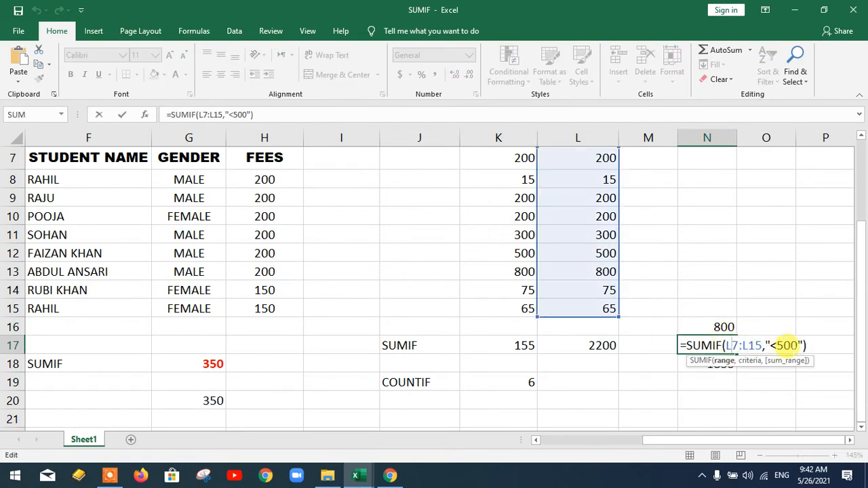
left_click(802, 345)
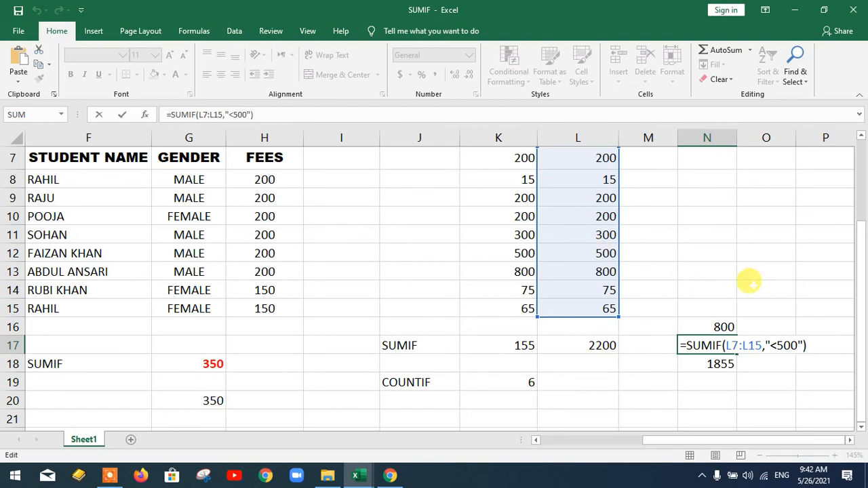
key("Return")
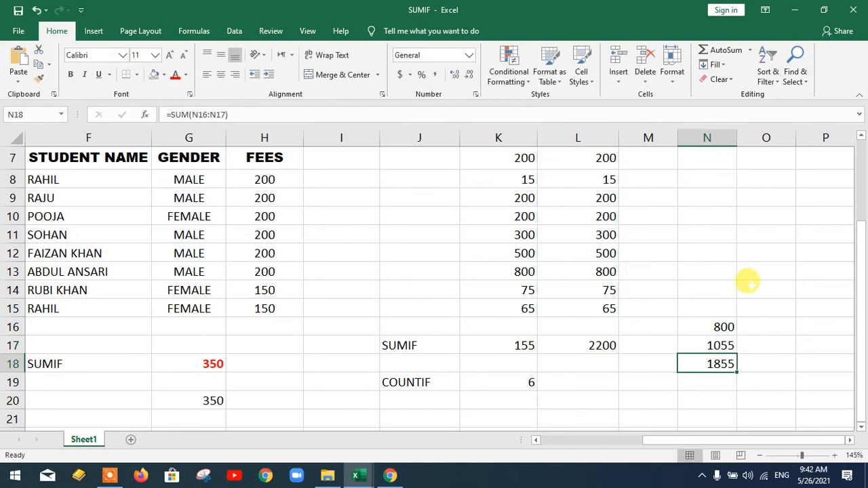
Step: Enter =L7+L9+L8+L10+L11+L15+L14 in cell N13 to add the numbers below 500 manually, and check it against column L
left_click(716, 268)
scroll(715, 264, "up", 1)
type("=")
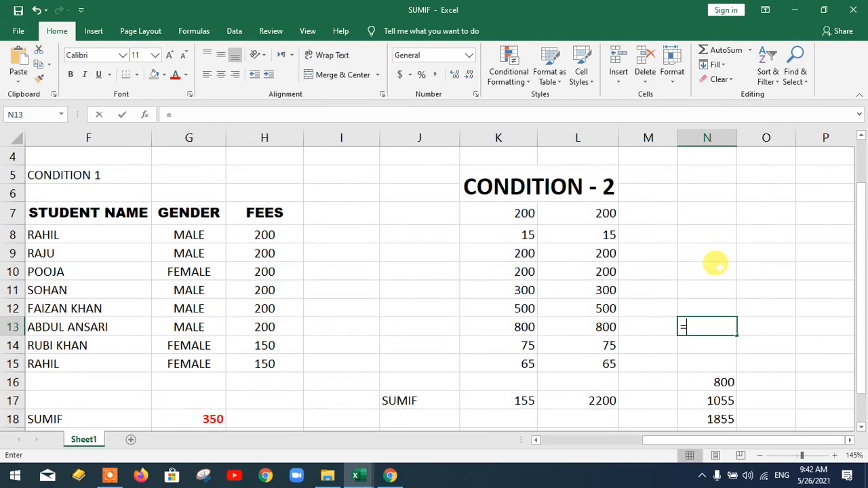
left_click(597, 212)
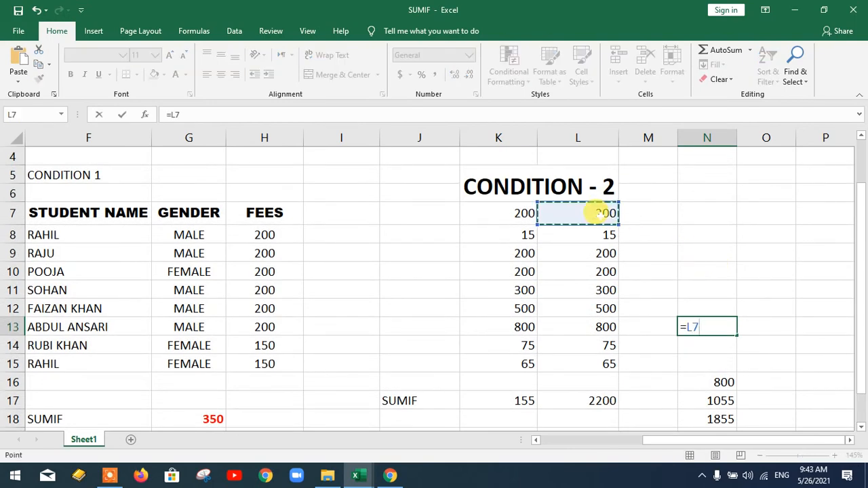
type("+")
left_click(603, 252)
type("+")
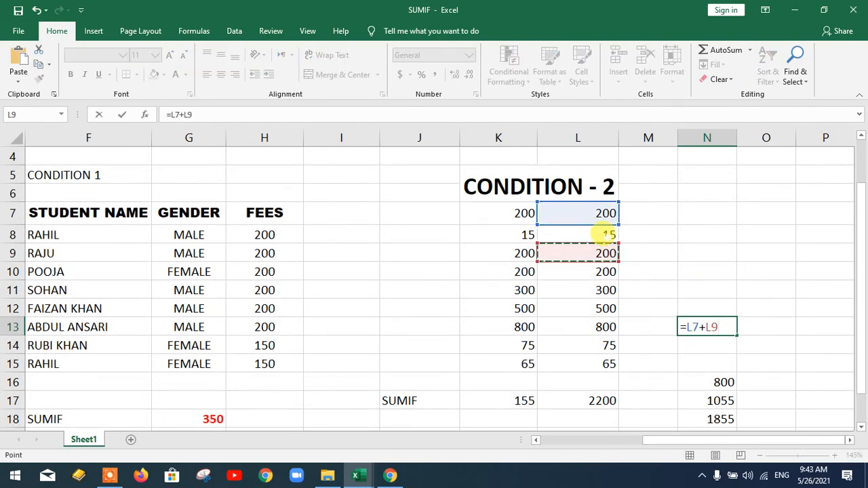
left_click(608, 236)
type("+")
left_click(605, 271)
type("+")
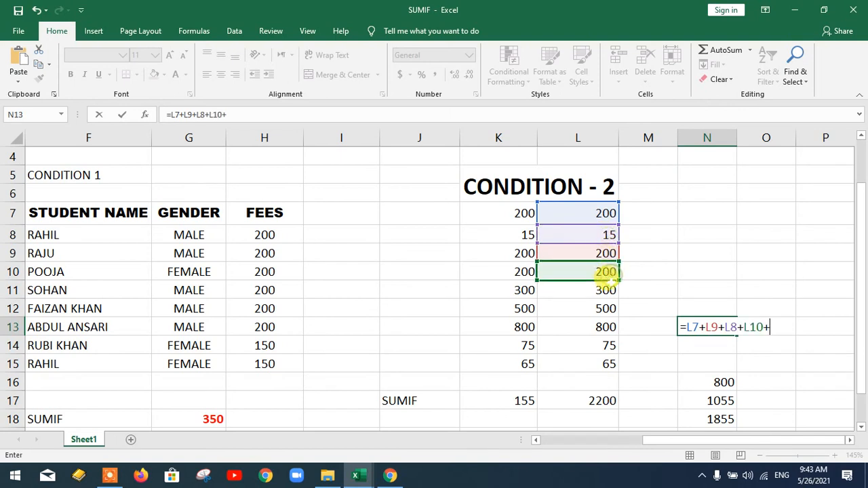
left_click(605, 290)
type("+")
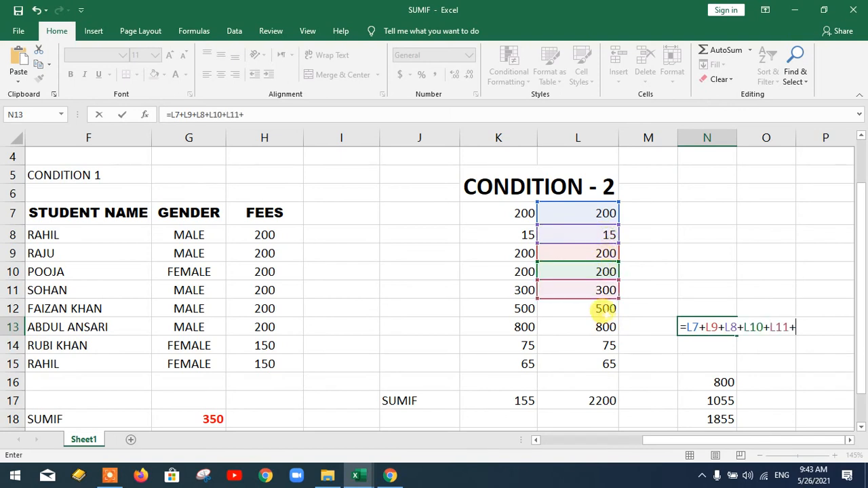
left_click(610, 345)
left_click(607, 364)
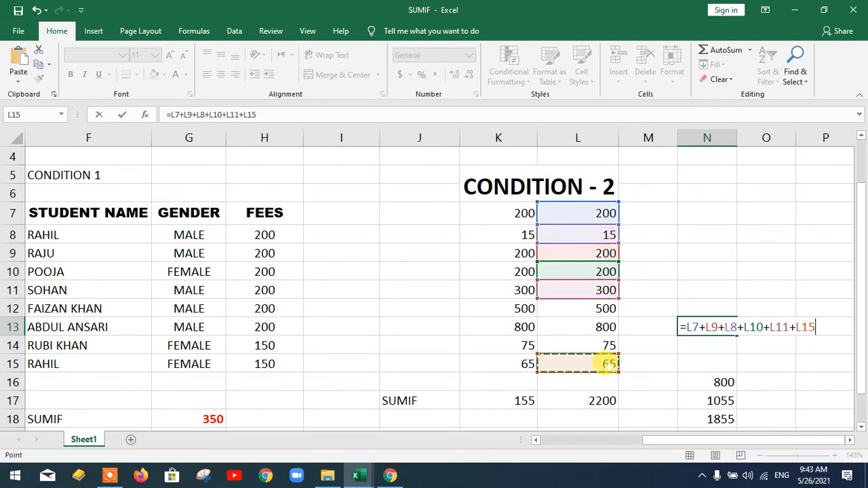
type("+")
left_click(608, 346)
type("+")
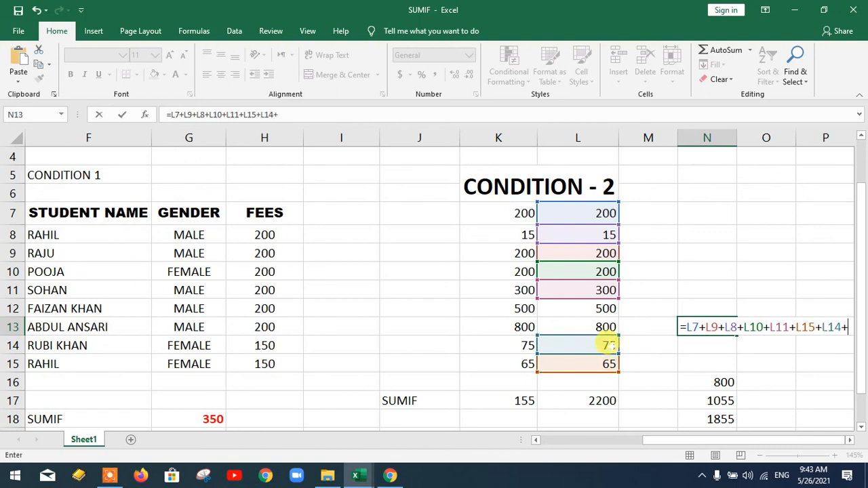
key("BackSpace")
key("Return")
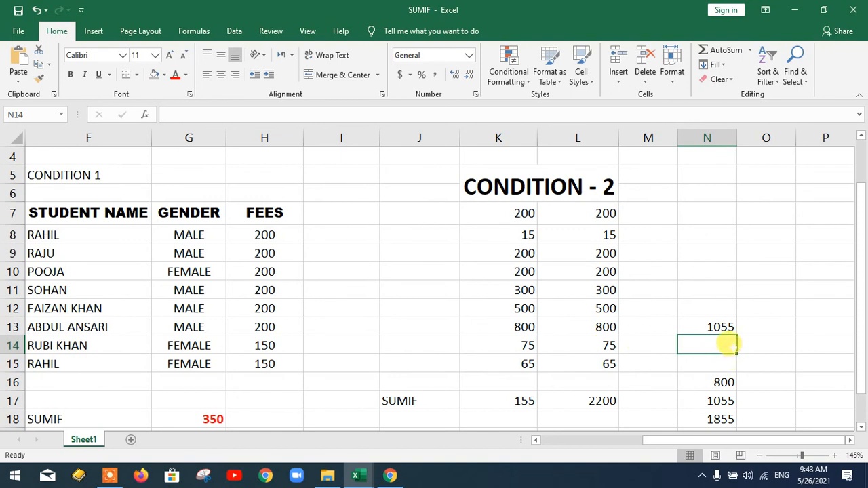
left_click(716, 327)
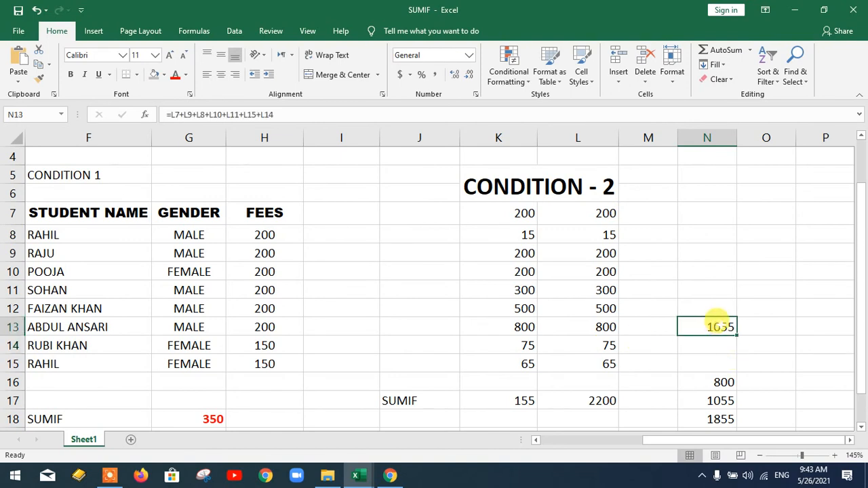
left_click(607, 309)
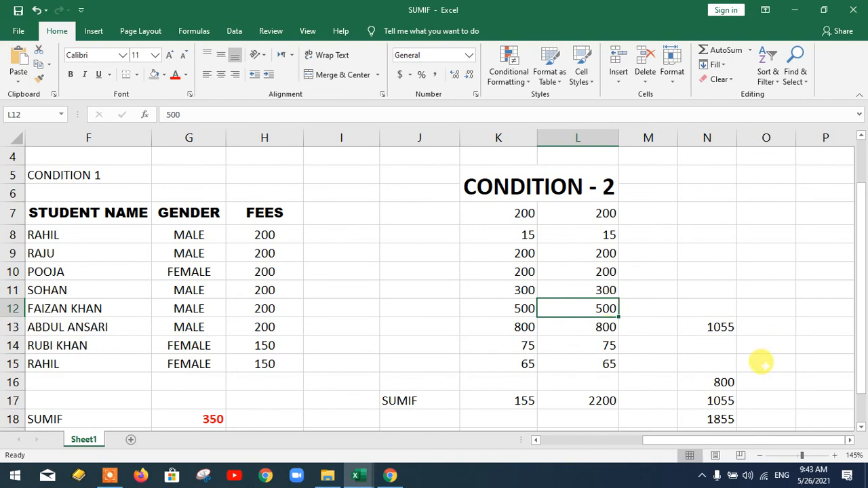
Step: Try changing the criterion of the SUMIF formula in N17 to "=<500"
scroll(752, 363, "down", 1)
double_click(720, 342)
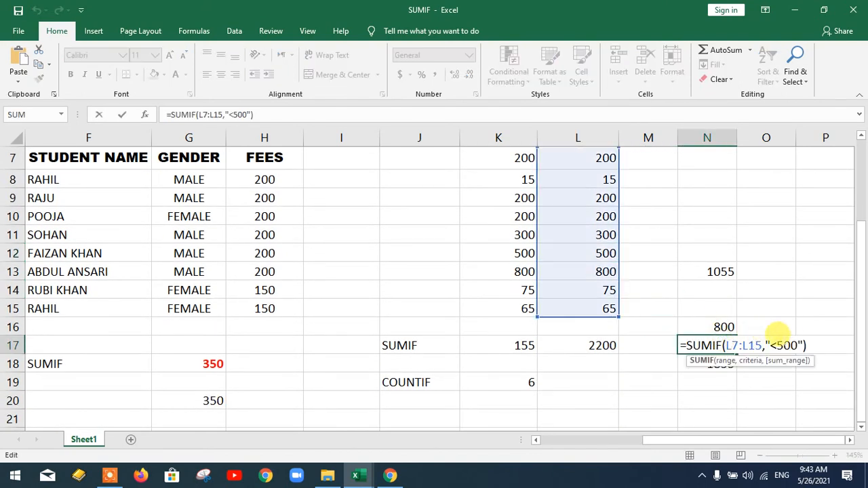
left_click(769, 343)
type("=")
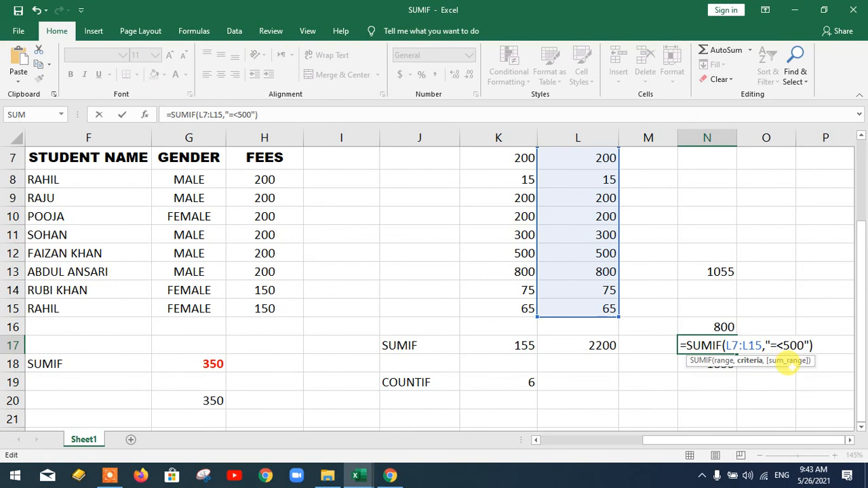
key("Return")
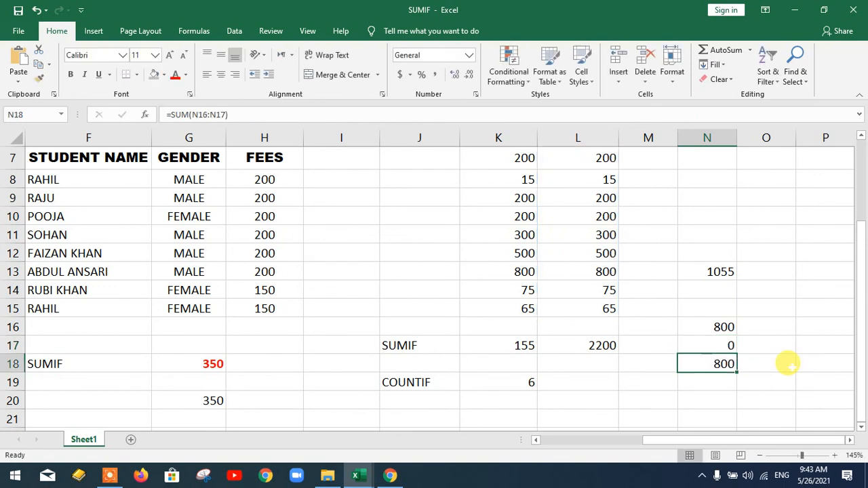
Step: Inspect the SUMIF formulas in N16 and N17, examining how the "=<500" criterion in N17 is written
left_click(715, 328)
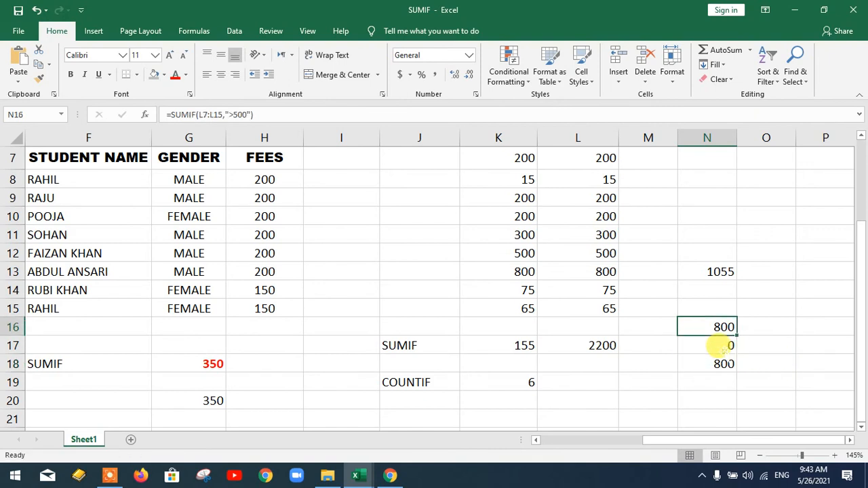
double_click(718, 344)
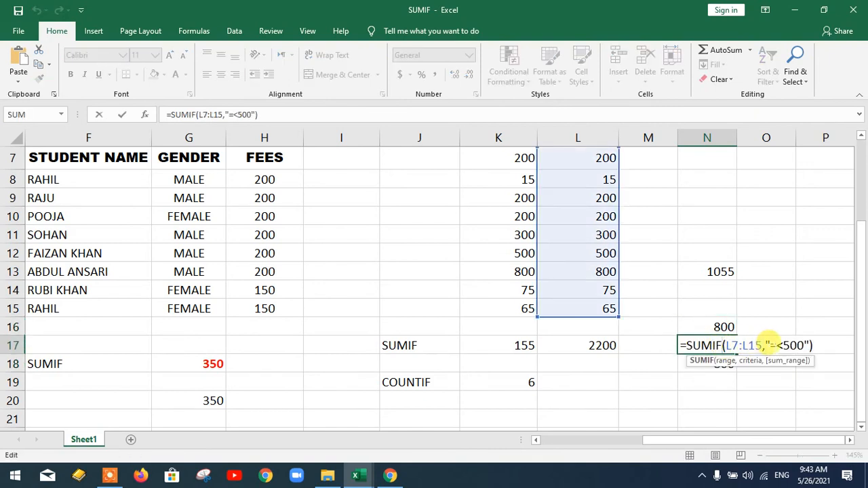
left_click(770, 345)
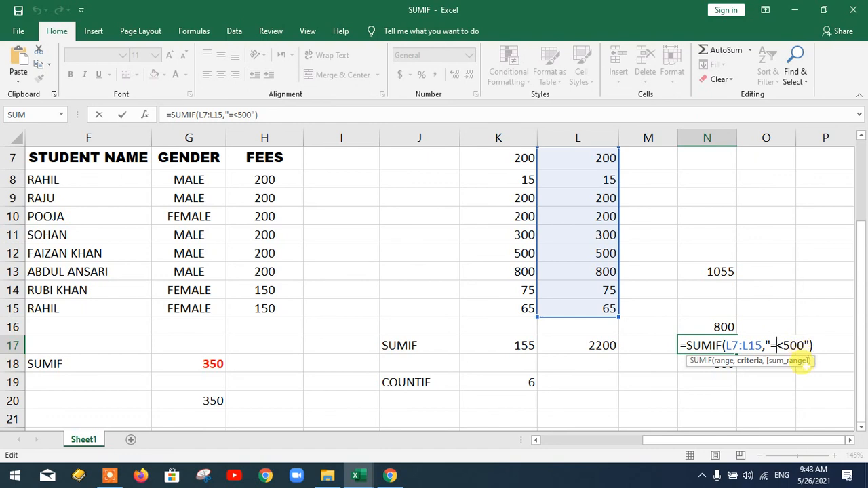
left_click(810, 346)
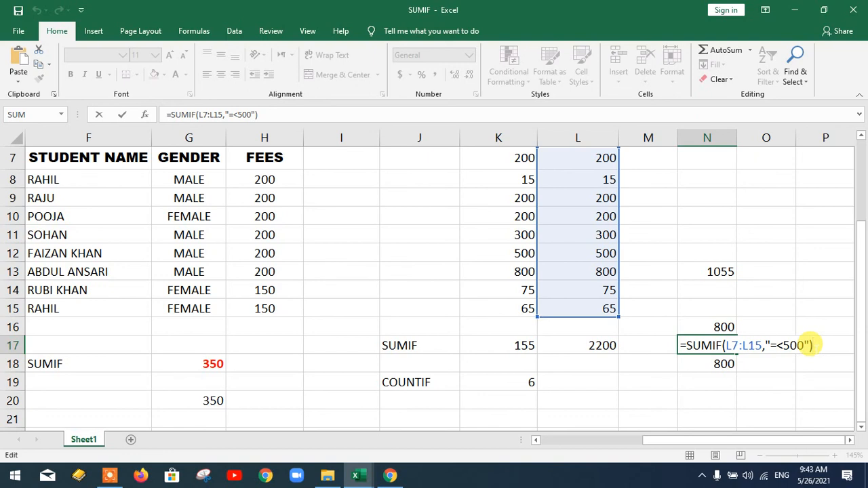
key("Return")
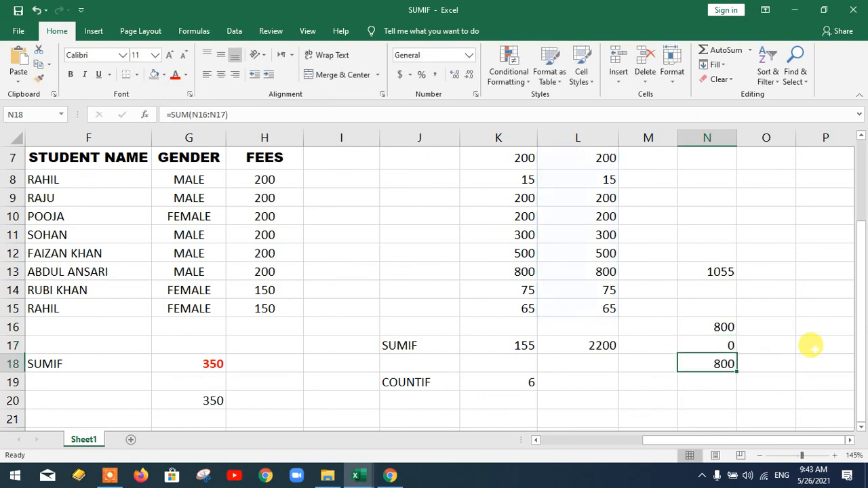
Step: Erase the SUMIF formula in N17, leaving only its equals sign, and clear the total in N18
left_click(736, 344)
double_click(738, 343)
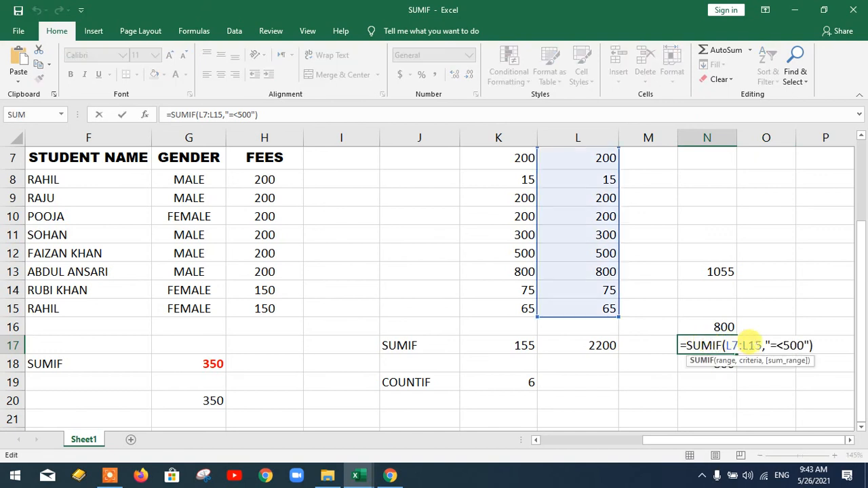
left_click(800, 343)
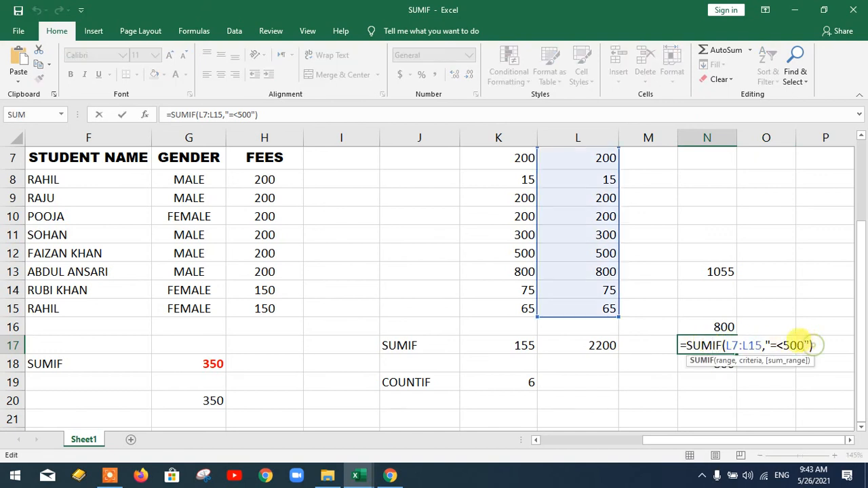
left_click_drag(813, 345, 677, 358)
key("BackSpace")
key("Return")
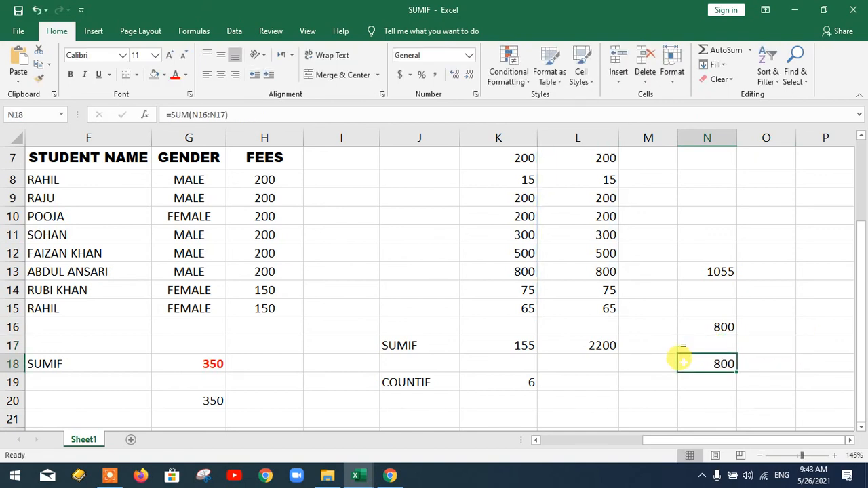
key("BackSpace")
key("Return")
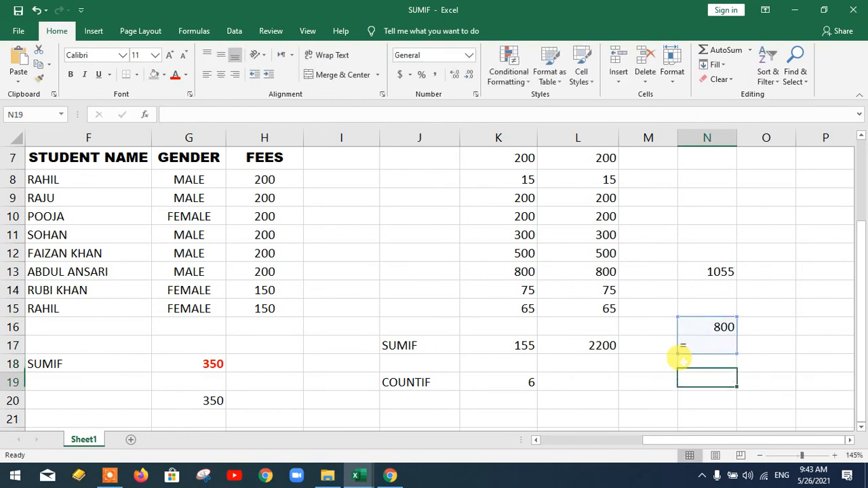